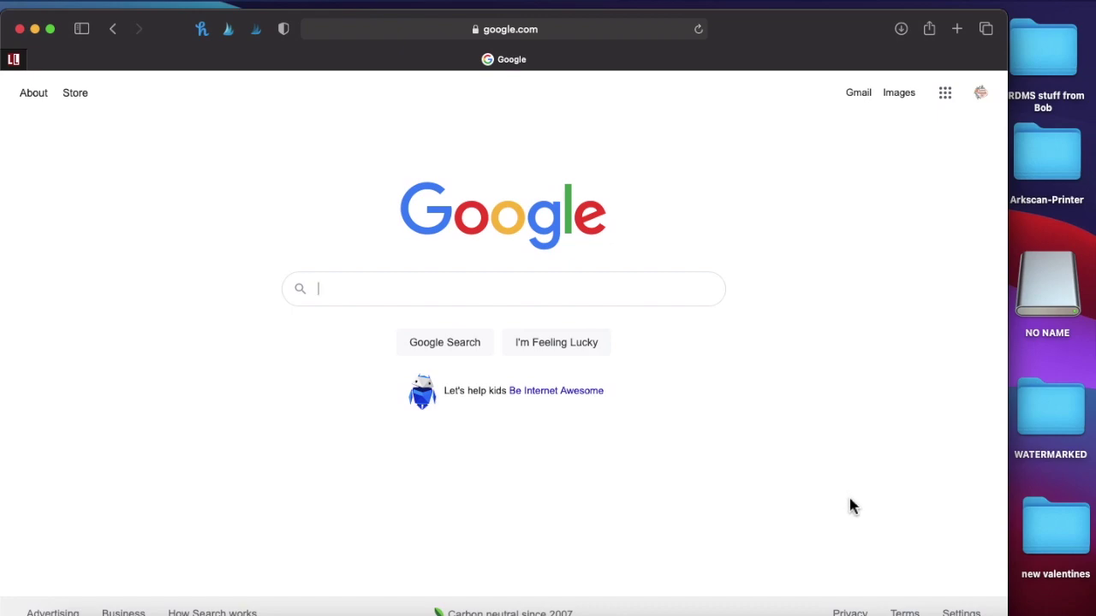
# - Search Google for 'epson et 2720 printer drivers' and open Epson's official ET-2720 support page
pyautogui.click(516, 289)
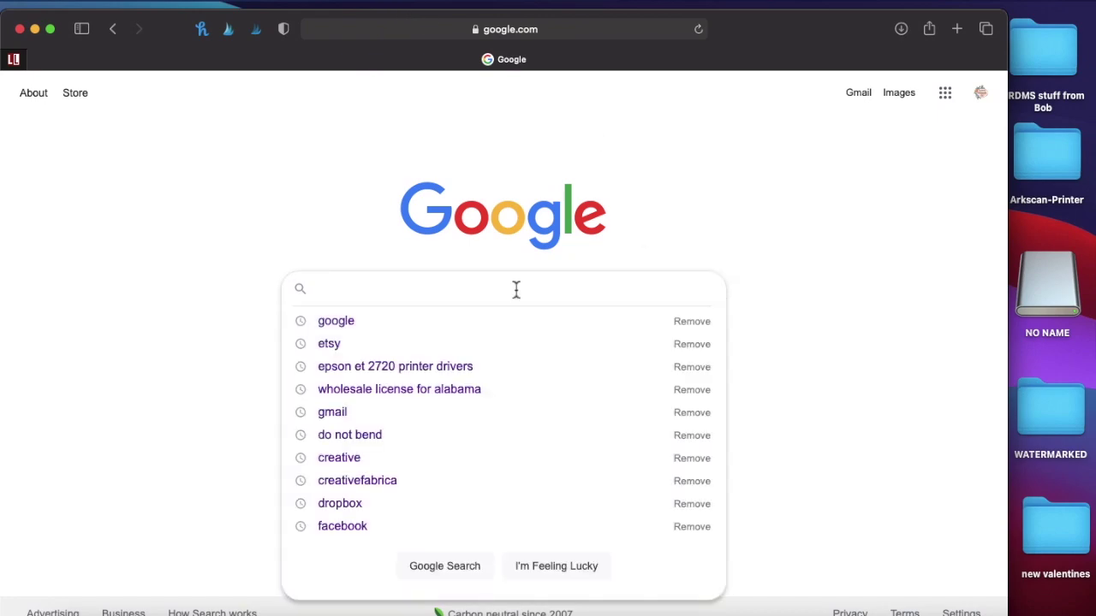
pyautogui.click(422, 368)
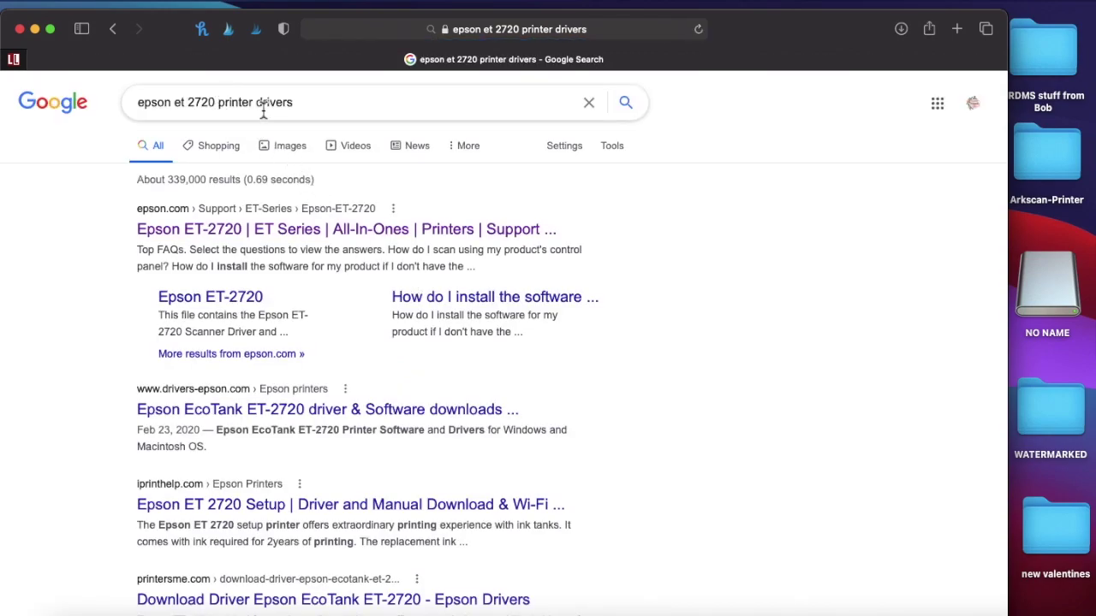
pyautogui.click(241, 239)
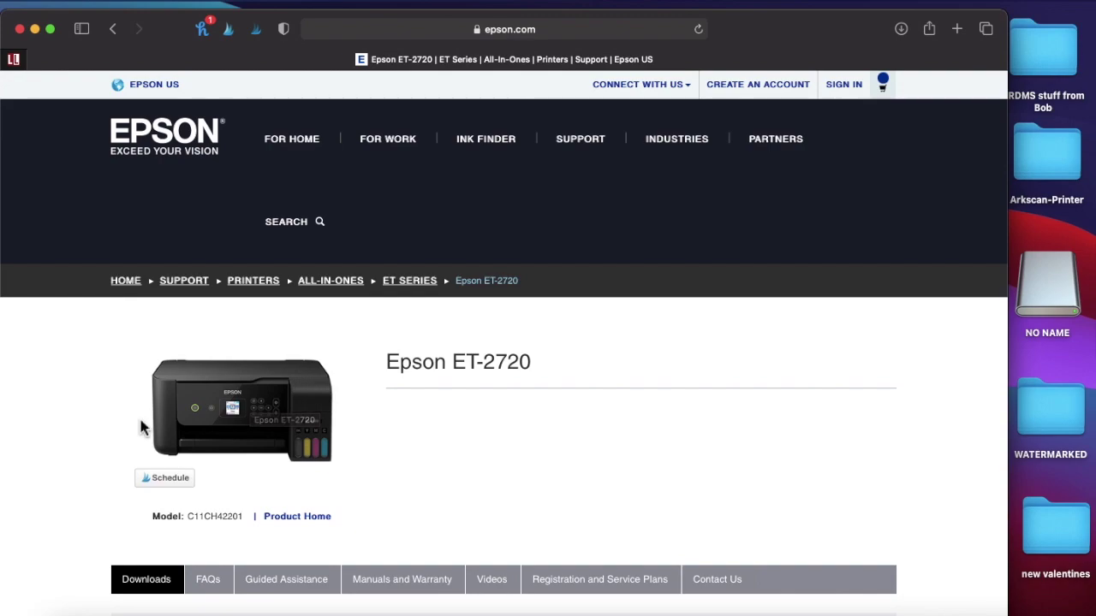
# - Download the Drivers and Utilities Combo Package Installer (ET2720_Lite_64NR_NA.dmg) and view it in Downloads
pyautogui.scroll(-3, 264, 462)
pyautogui.moveTo(477, 223); pyautogui.dragTo(581, 252)
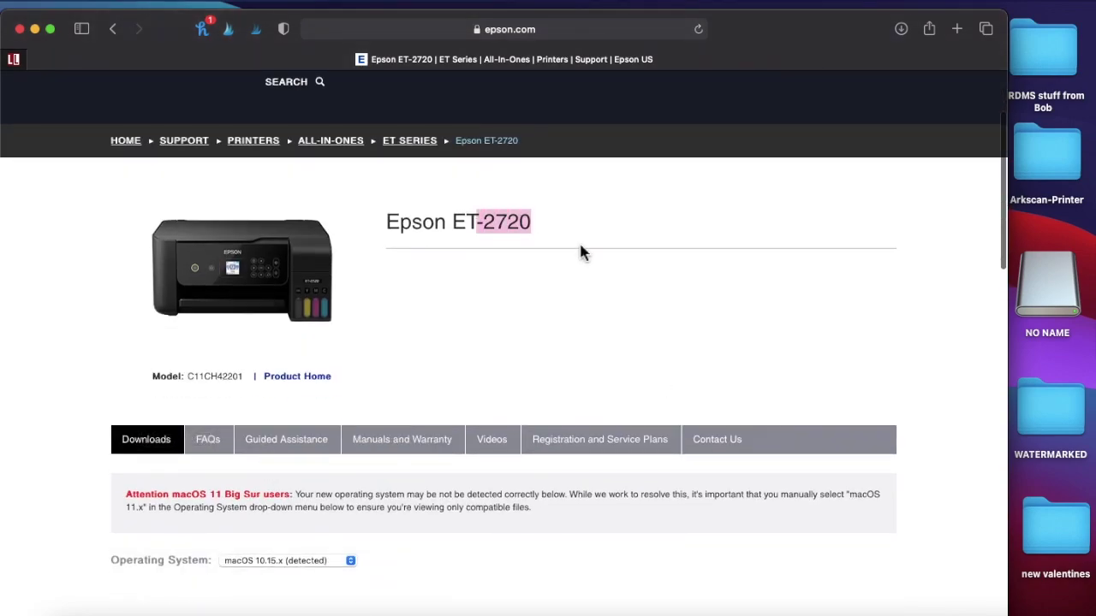
pyautogui.click(491, 279)
pyautogui.scroll(-3, 495, 287)
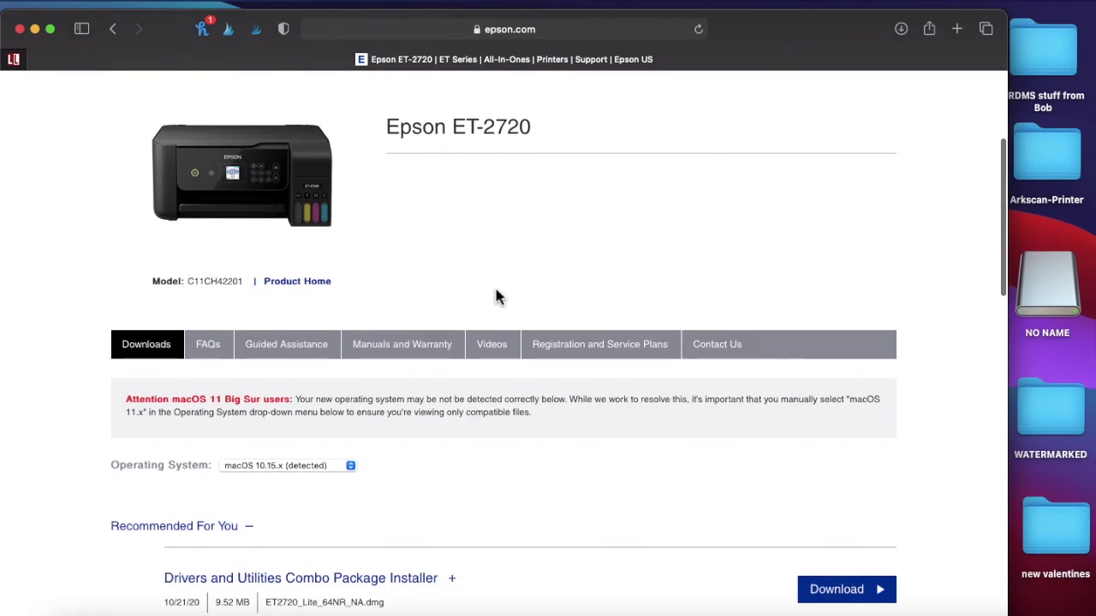
pyautogui.scroll(-2, 497, 295)
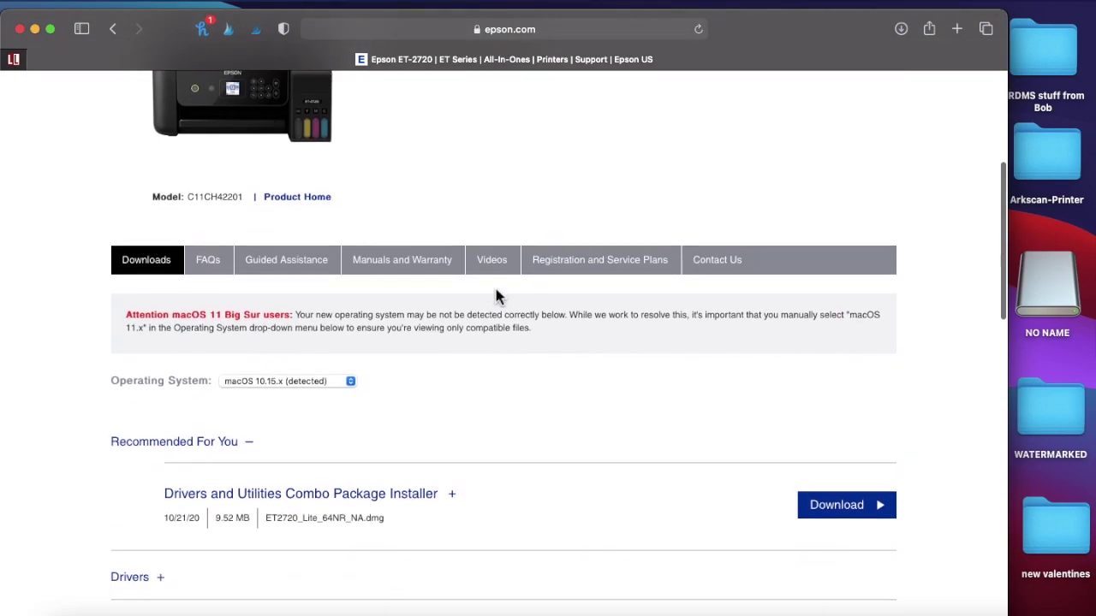
pyautogui.scroll(1, 484, 324)
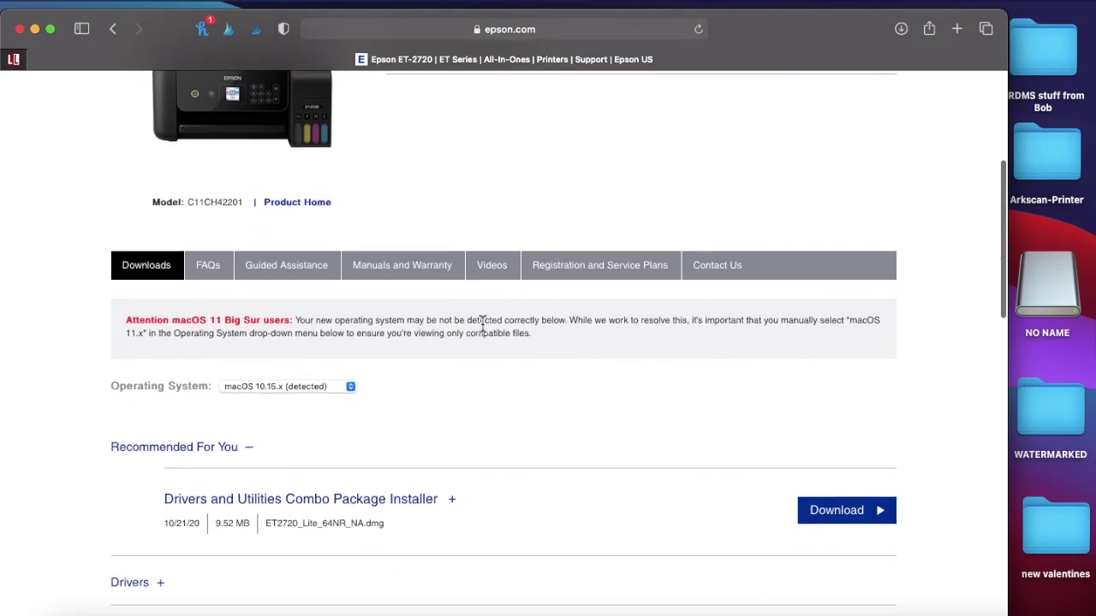
pyautogui.scroll(-3, 484, 324)
pyautogui.scroll(3, 487, 330)
pyautogui.scroll(-4, 487, 330)
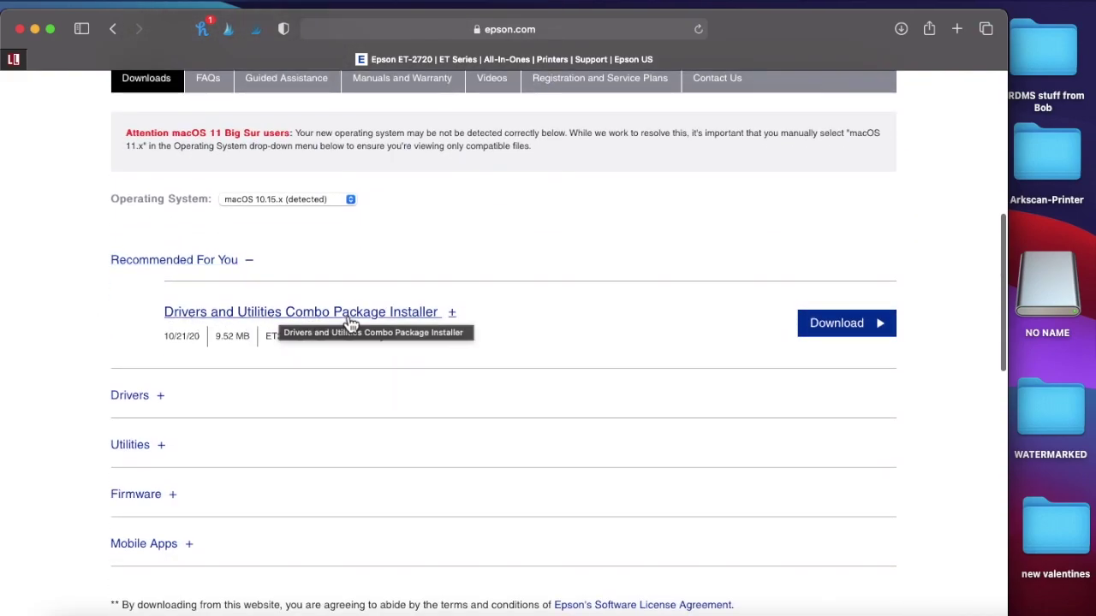
pyautogui.click(852, 332)
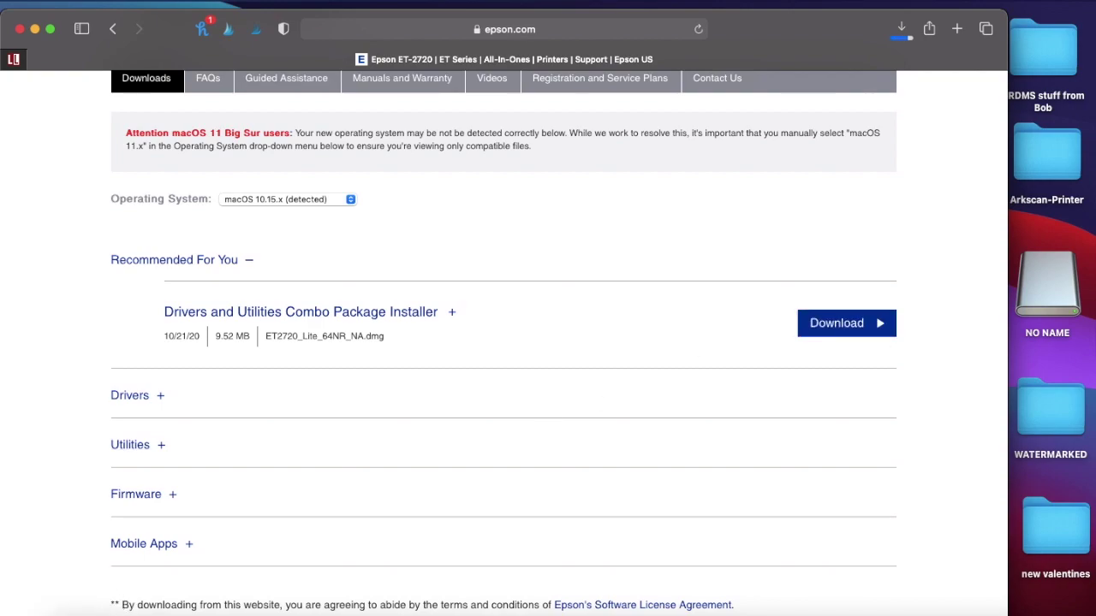
pyautogui.click(65, 613)
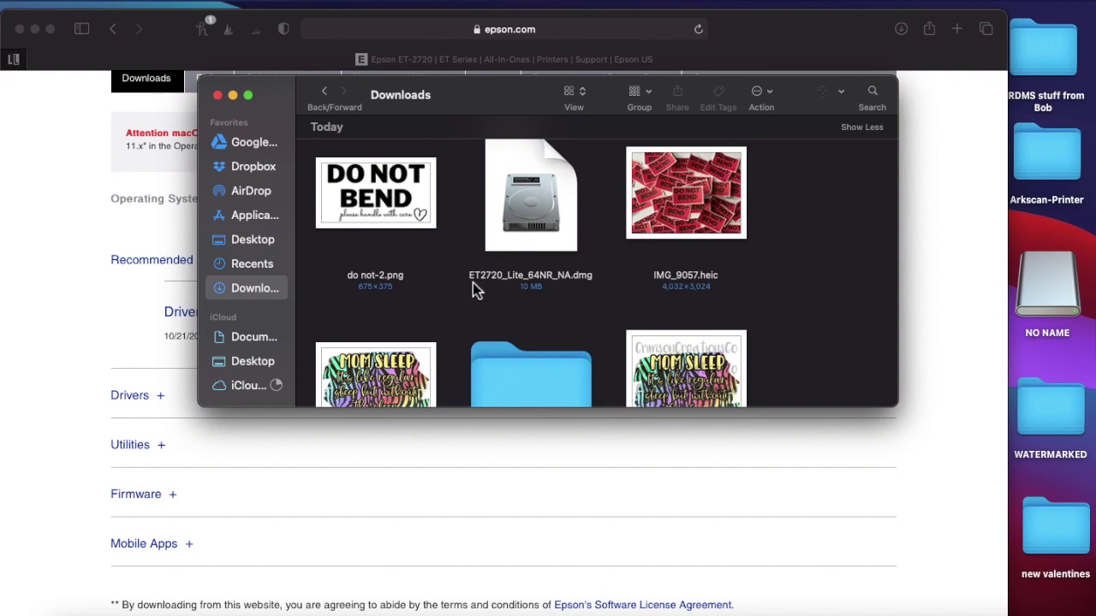
# - Mount ET2720_Lite_64NR_NA.dmg, hide Safari, close Downloads and centre the ET-2720 volume window
pyautogui.click(531, 221)
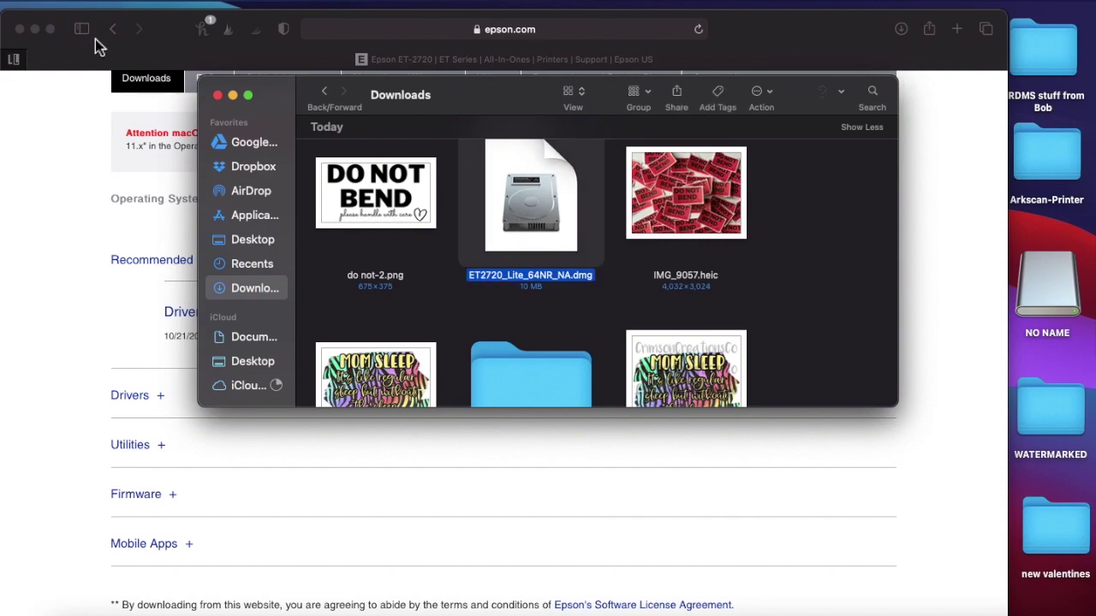
pyautogui.click(34, 30)
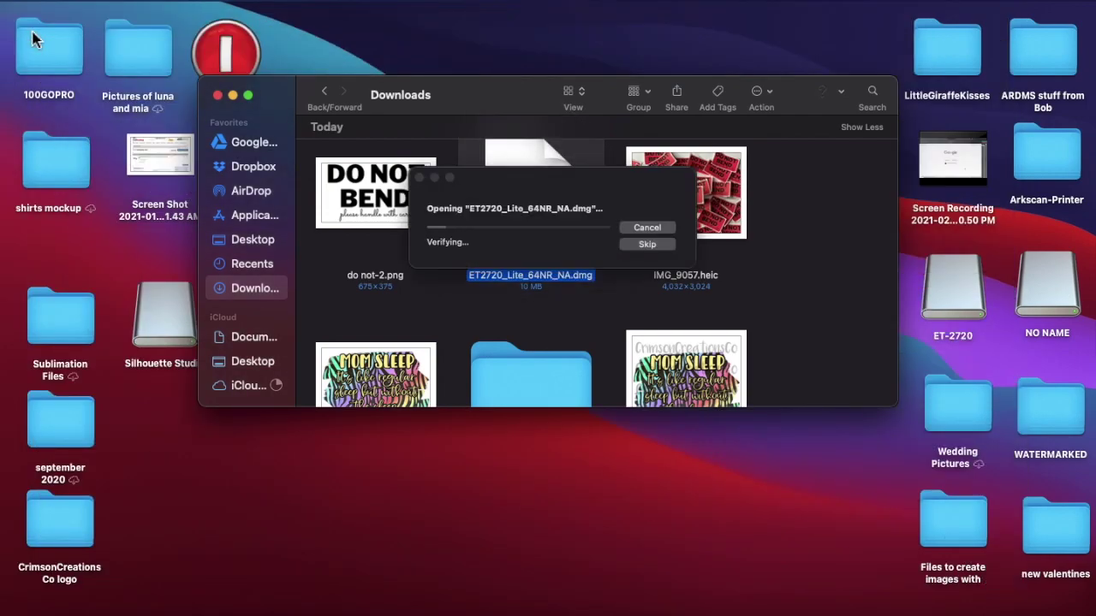
pyautogui.click(218, 96)
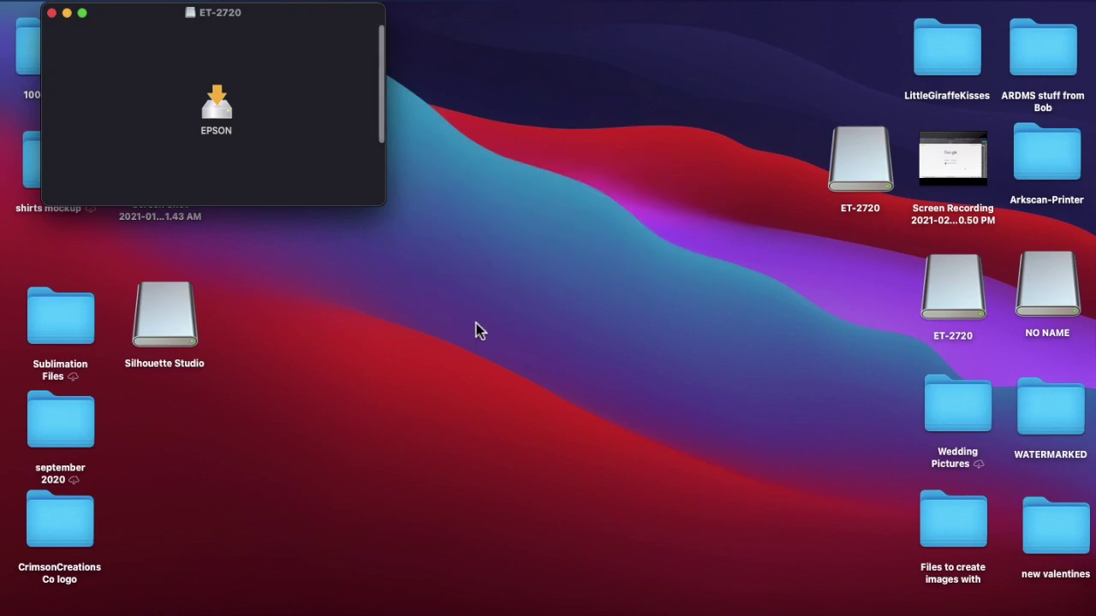
pyautogui.moveTo(327, 13); pyautogui.dragTo(688, 241)
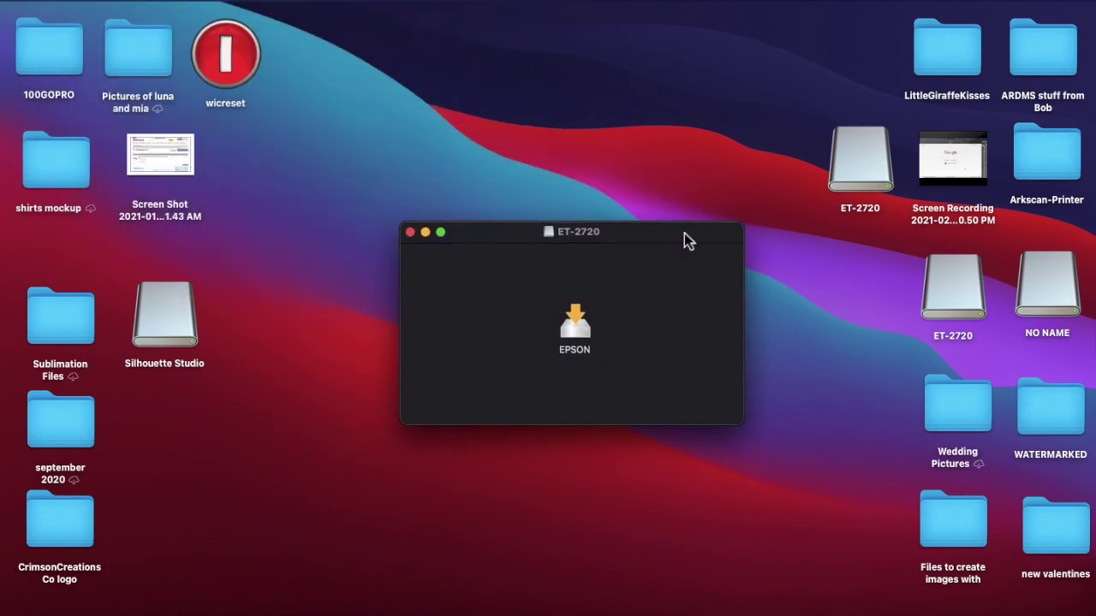
# - Launch the EPSON installer from the volume and allow the downloaded app to open
pyautogui.click(578, 336)
pyautogui.doubleClick(577, 334)
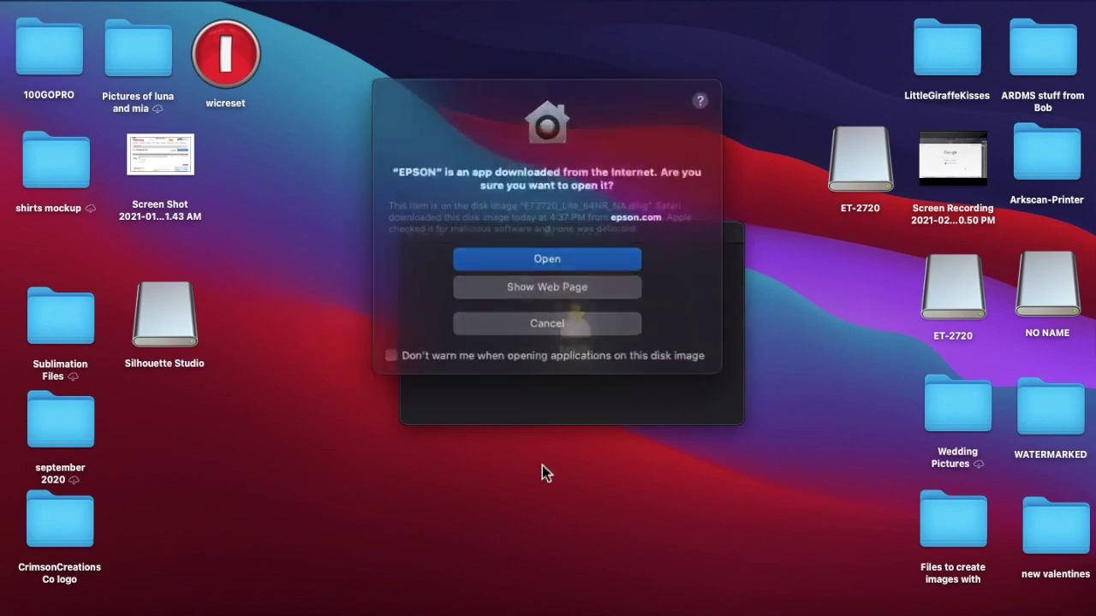
pyautogui.click(567, 259)
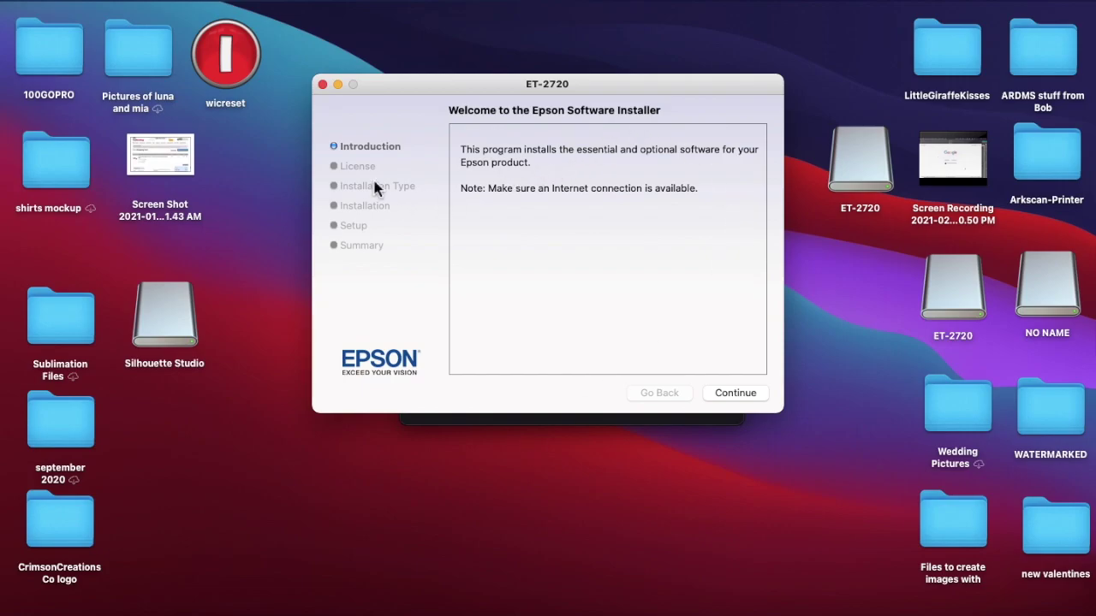
# - Read through and agree to the Epson software license agreement
pyautogui.click(762, 397)
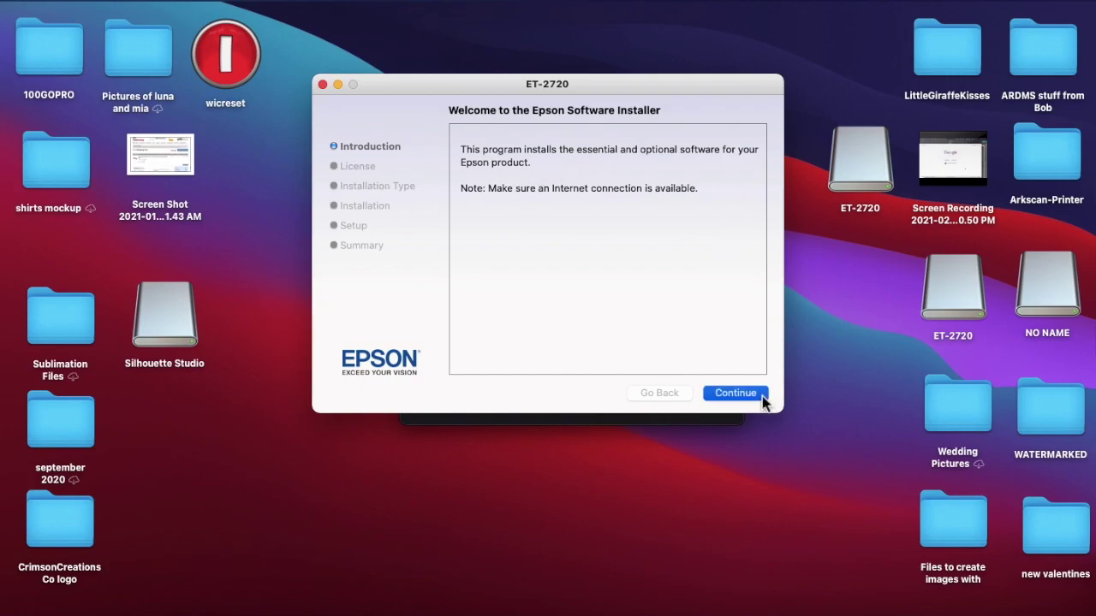
pyautogui.scroll(-5, 657, 321)
pyautogui.scroll(-20, 657, 321)
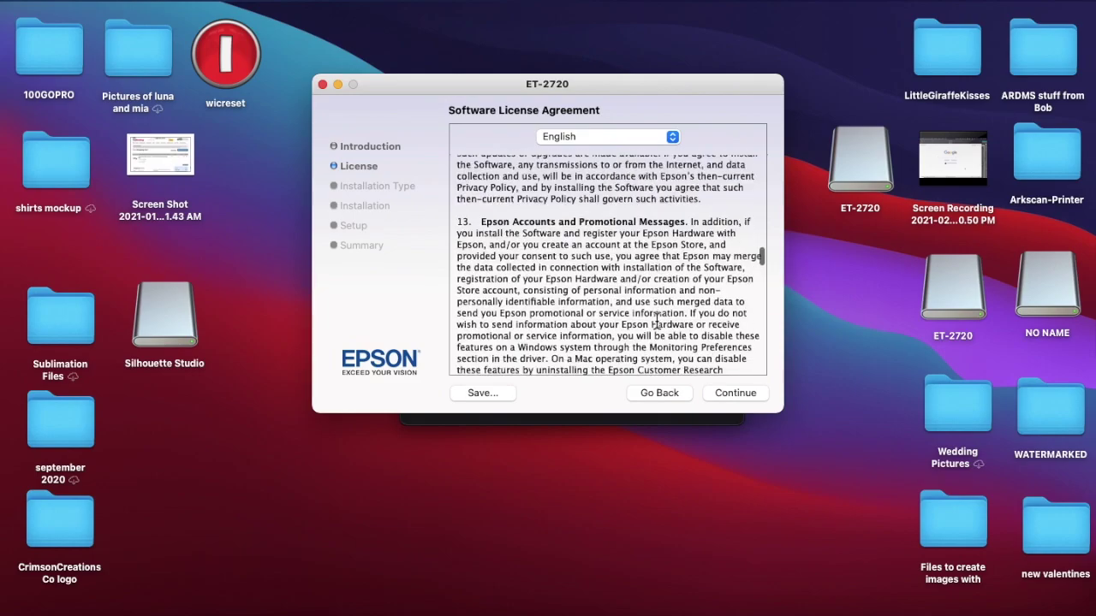
pyautogui.scroll(-15, 657, 321)
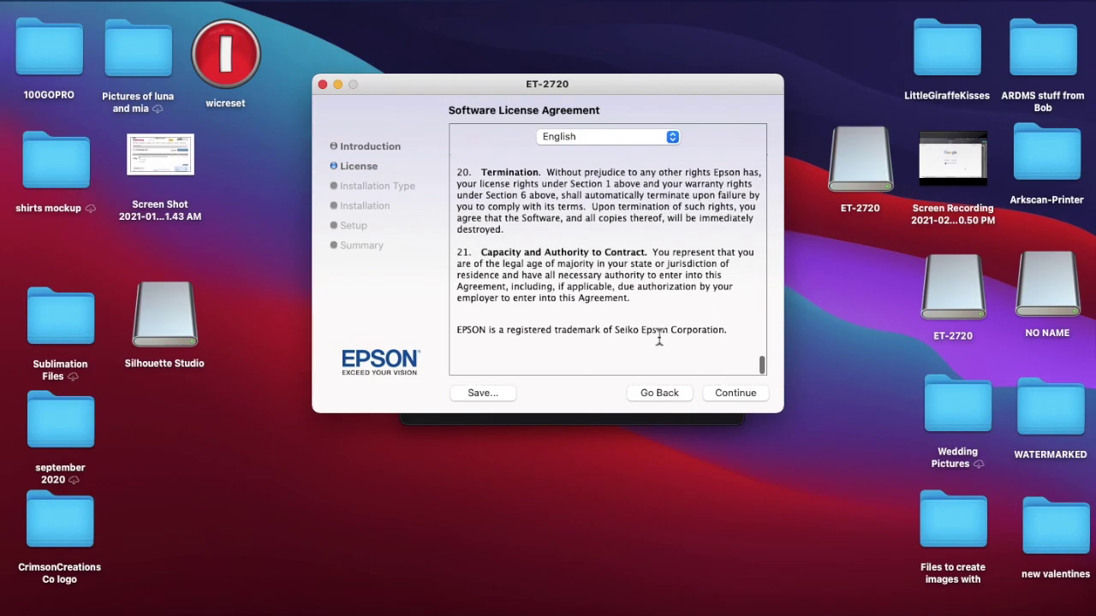
pyautogui.click(736, 395)
pyautogui.click(692, 290)
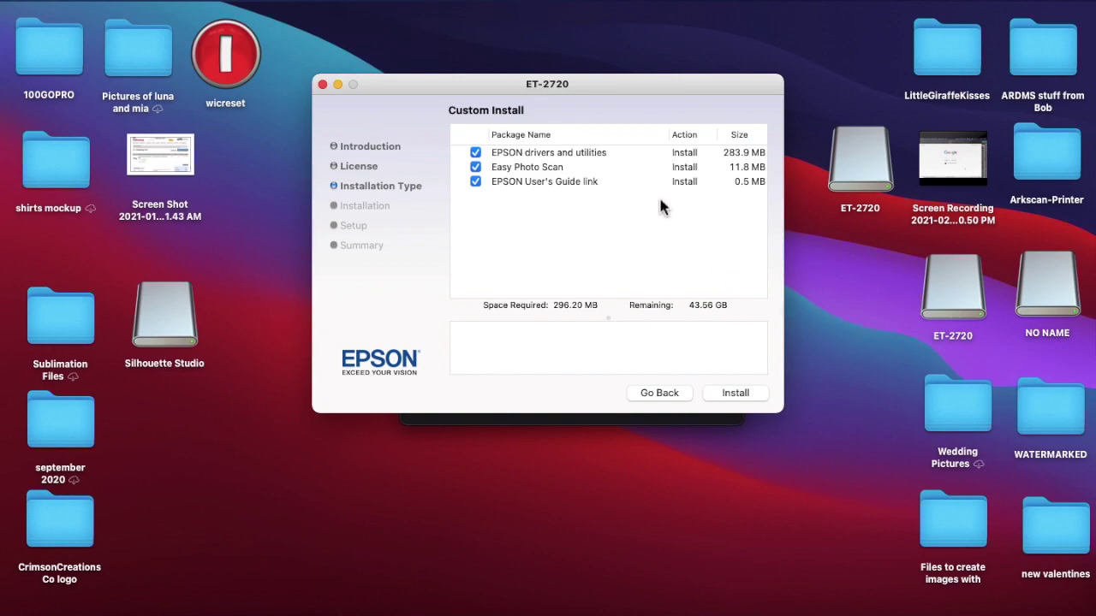
# - Exclude Easy Photo Scan and the EPSON User's Guide link, then proceed with installation
pyautogui.click(475, 167)
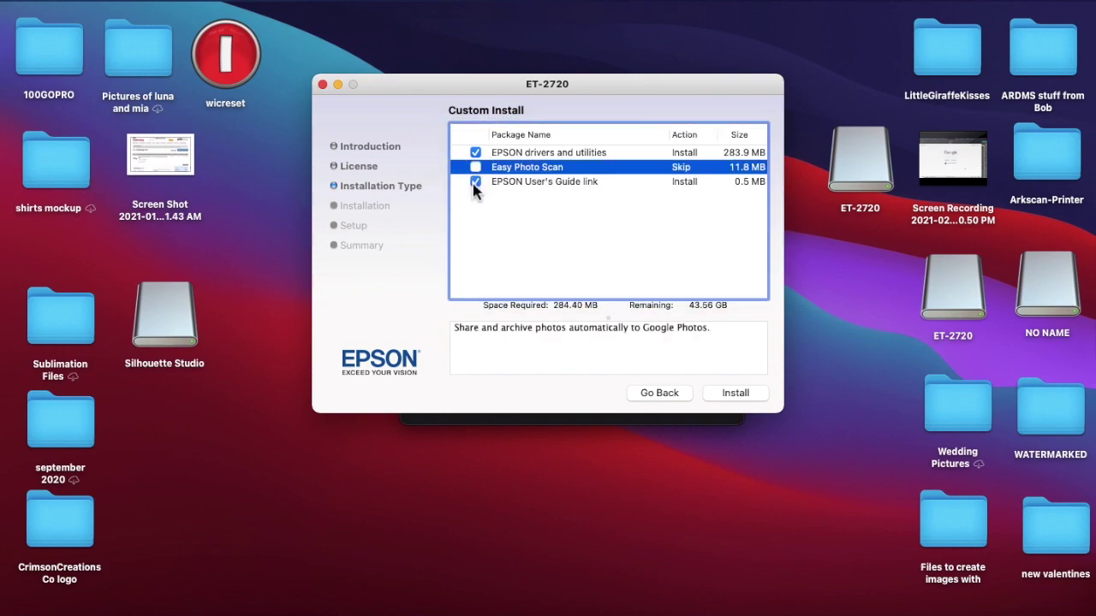
pyautogui.click(476, 168)
pyautogui.click(475, 168)
pyautogui.click(476, 182)
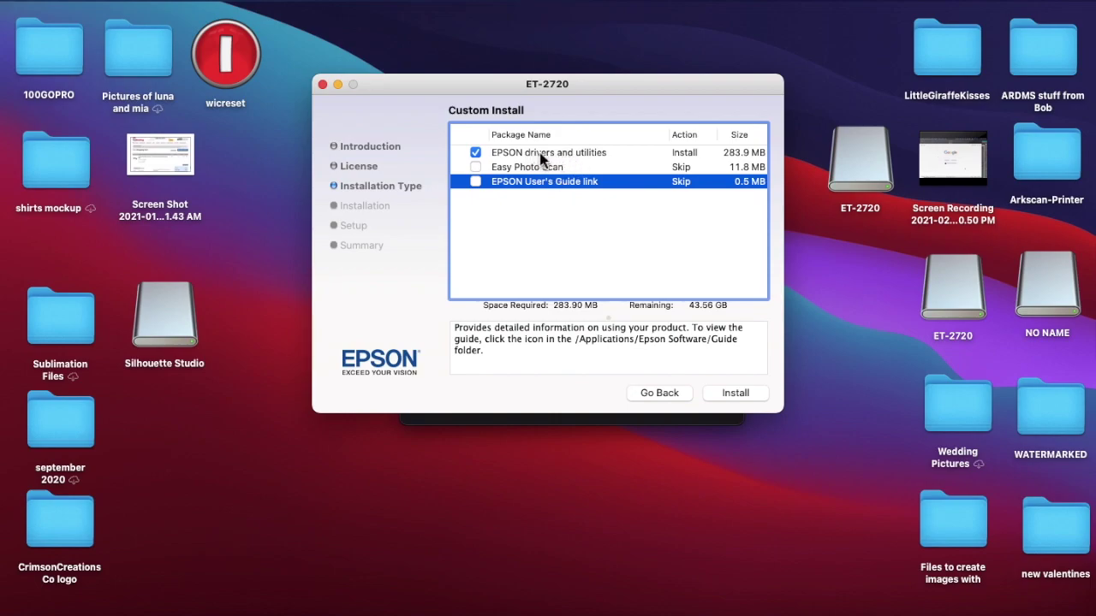
pyautogui.click(735, 394)
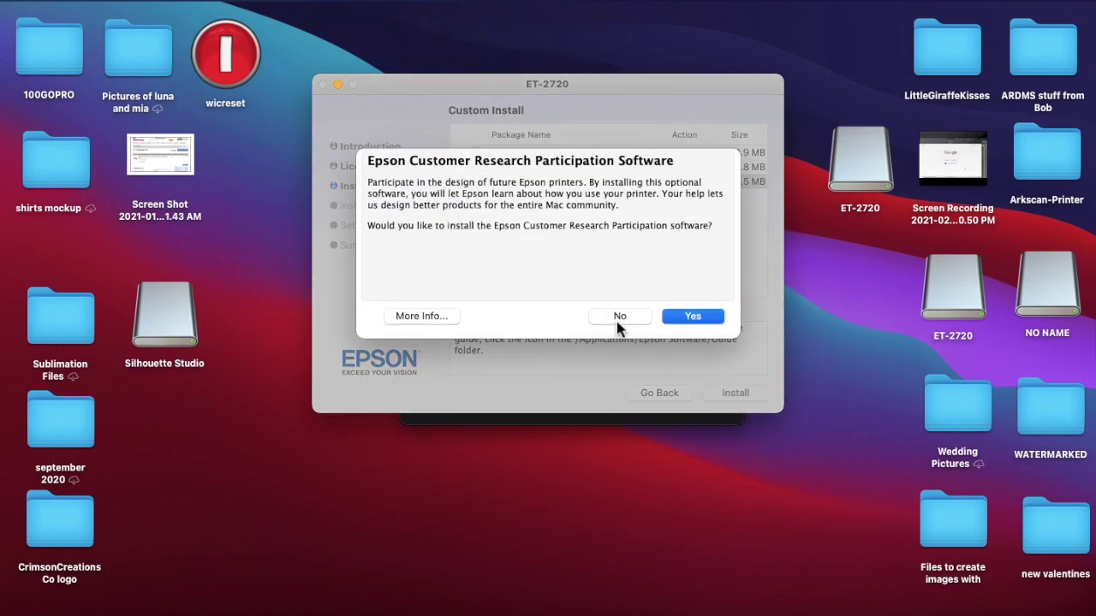
# - Decline the Customer Research Participation Software and start Printer Setup after drivers install
pyautogui.click(644, 323)
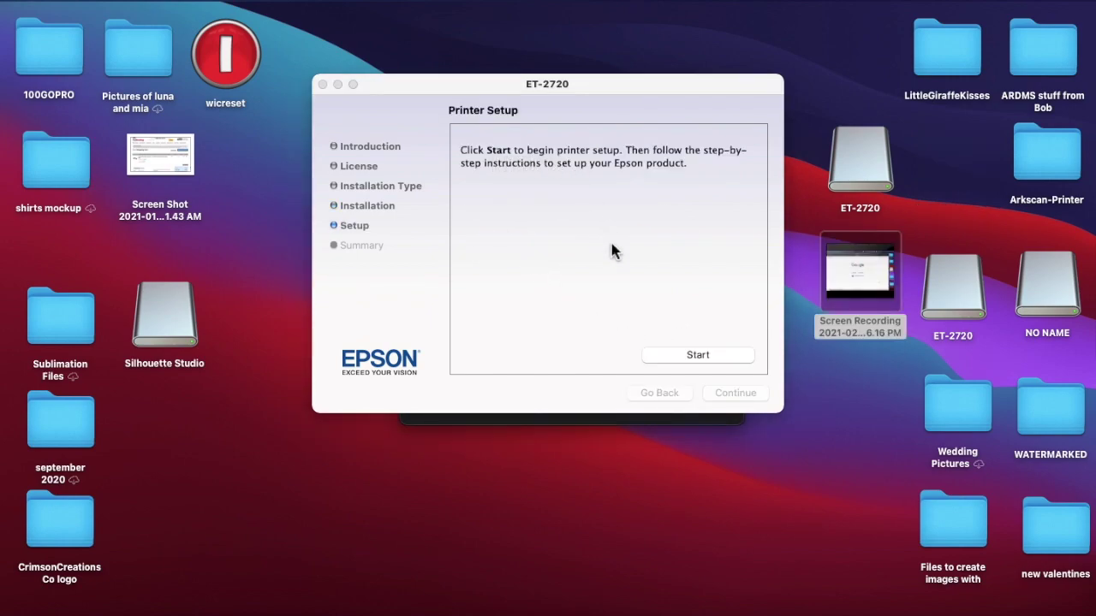
pyautogui.click(706, 354)
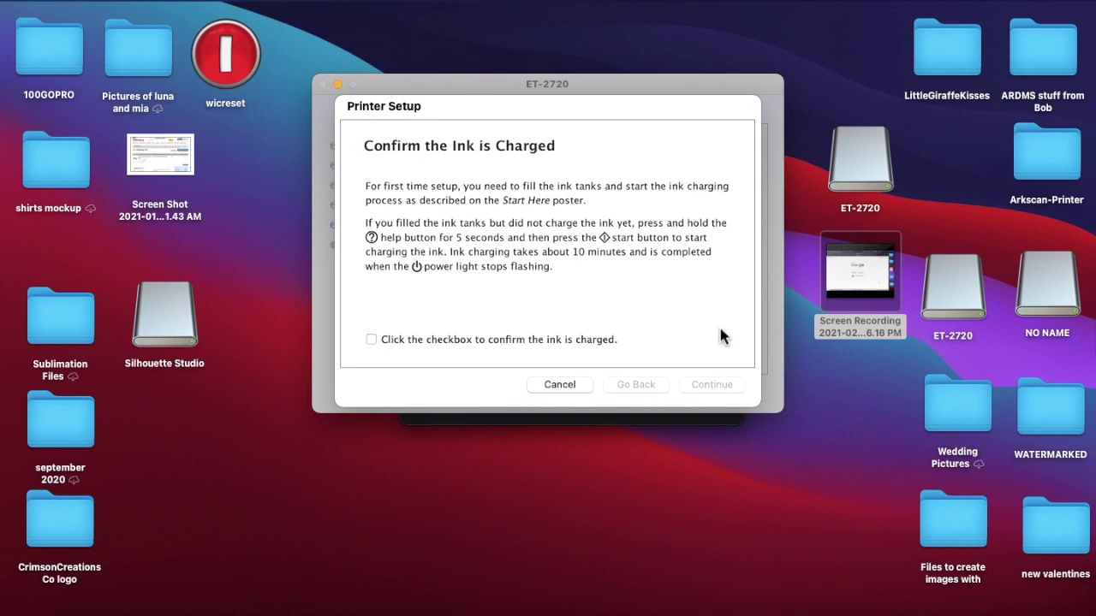
# - Confirm the ink is charged and advance to the connection-type choice
pyautogui.click(371, 340)
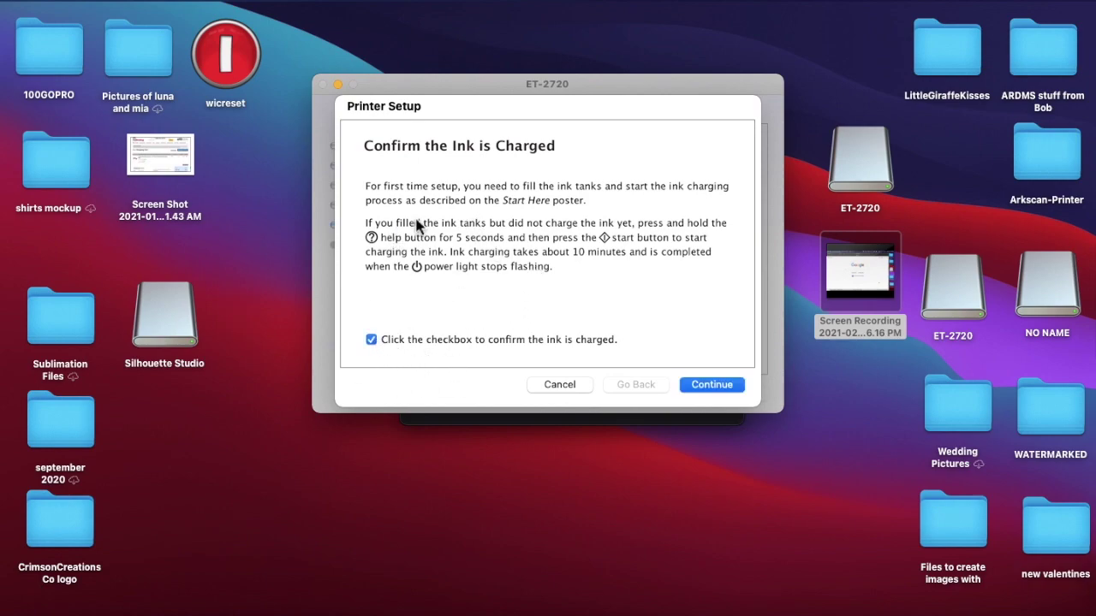
pyautogui.click(712, 385)
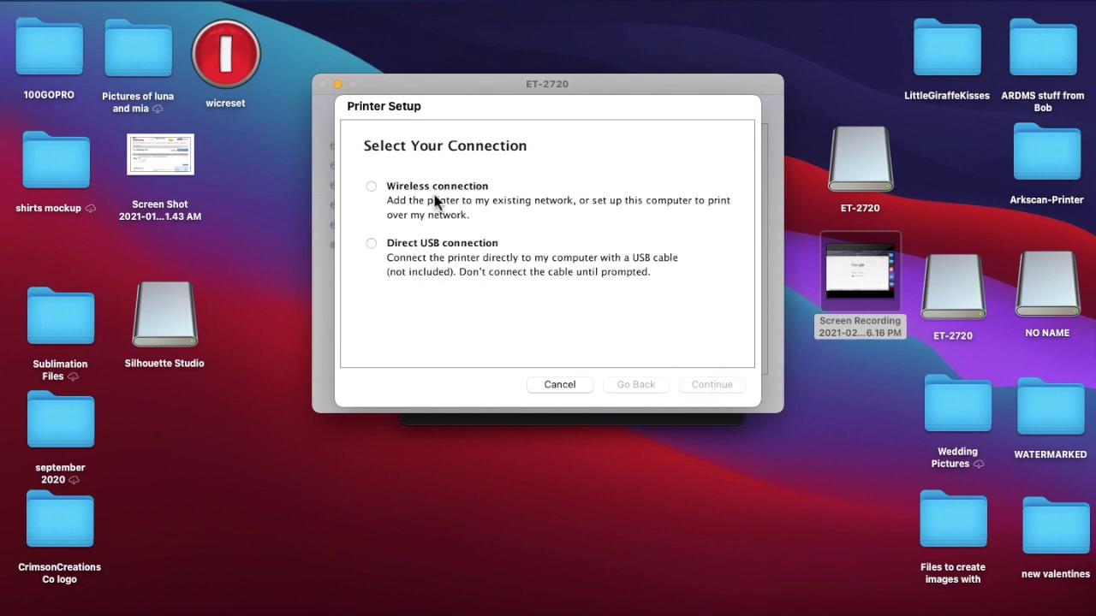
# - Choose wireless connection for a printer already on the network and run network setup
pyautogui.click(371, 187)
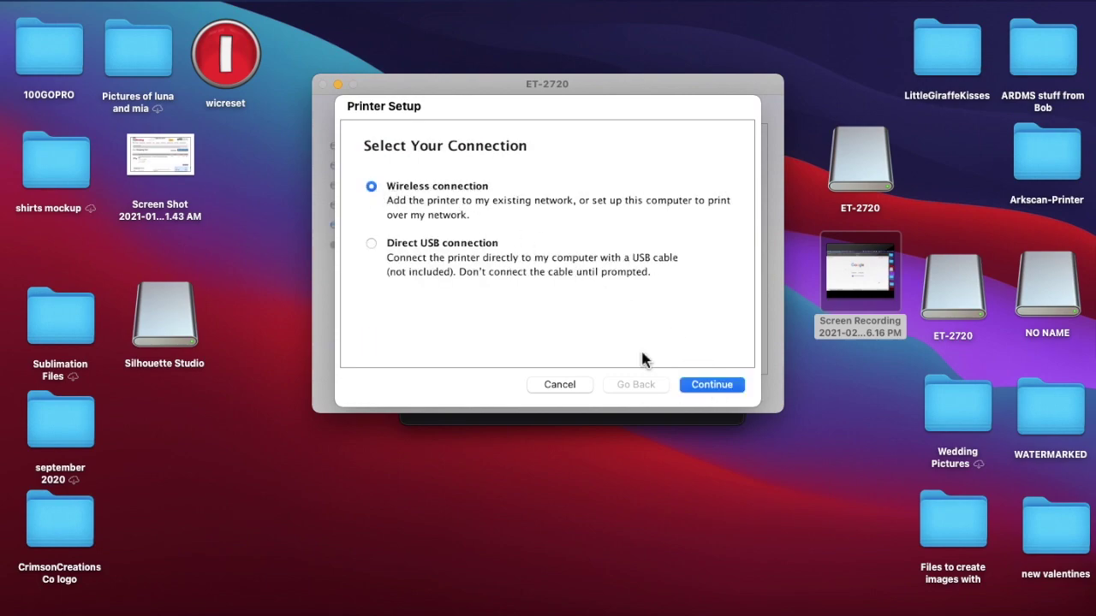
pyautogui.click(715, 388)
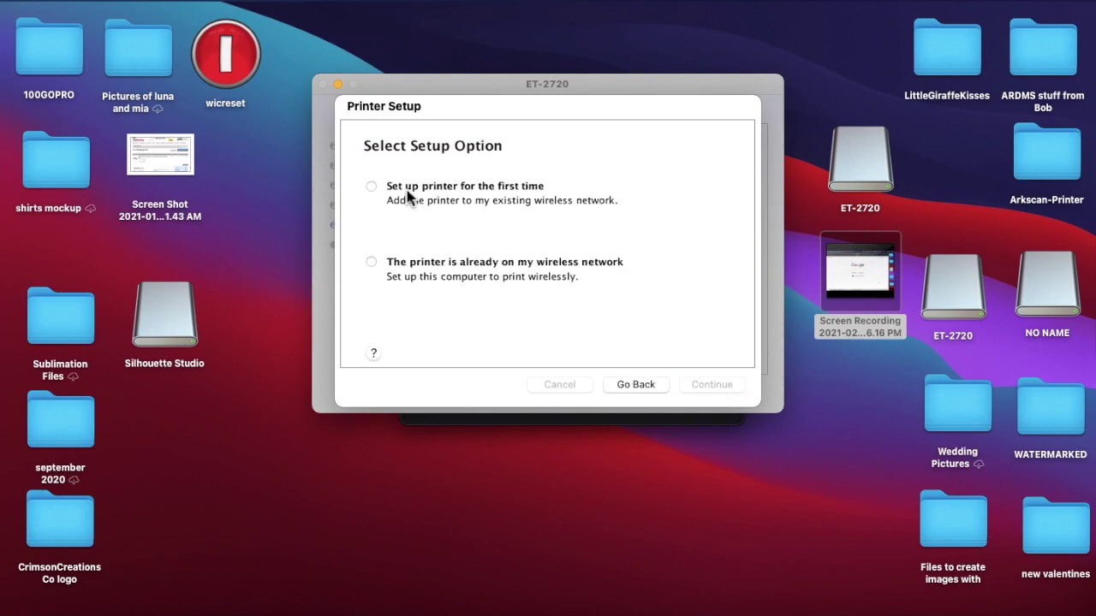
pyautogui.click(371, 262)
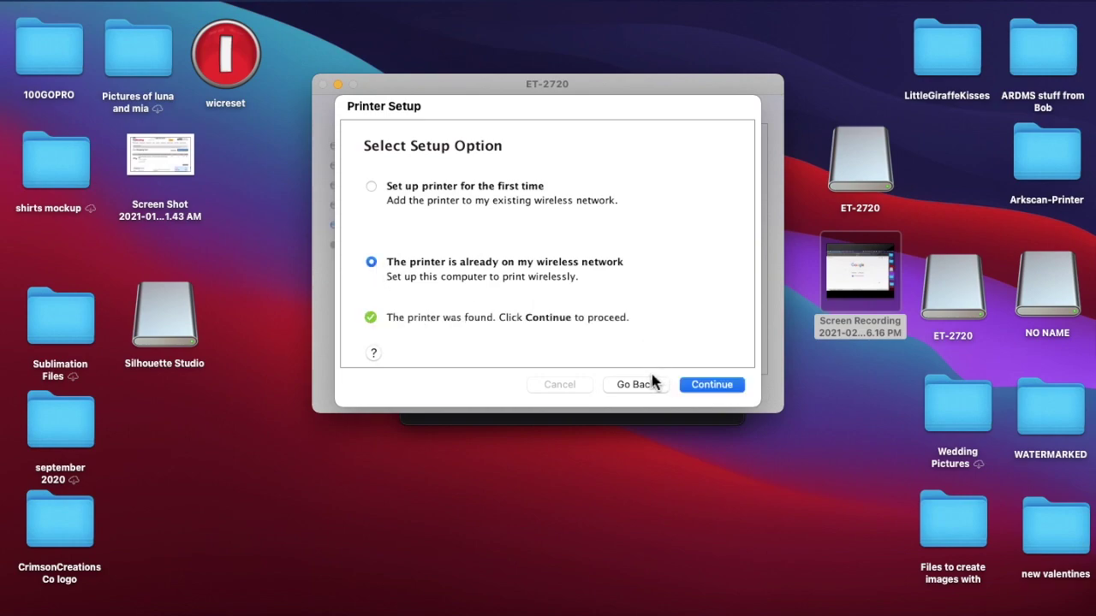
pyautogui.click(711, 385)
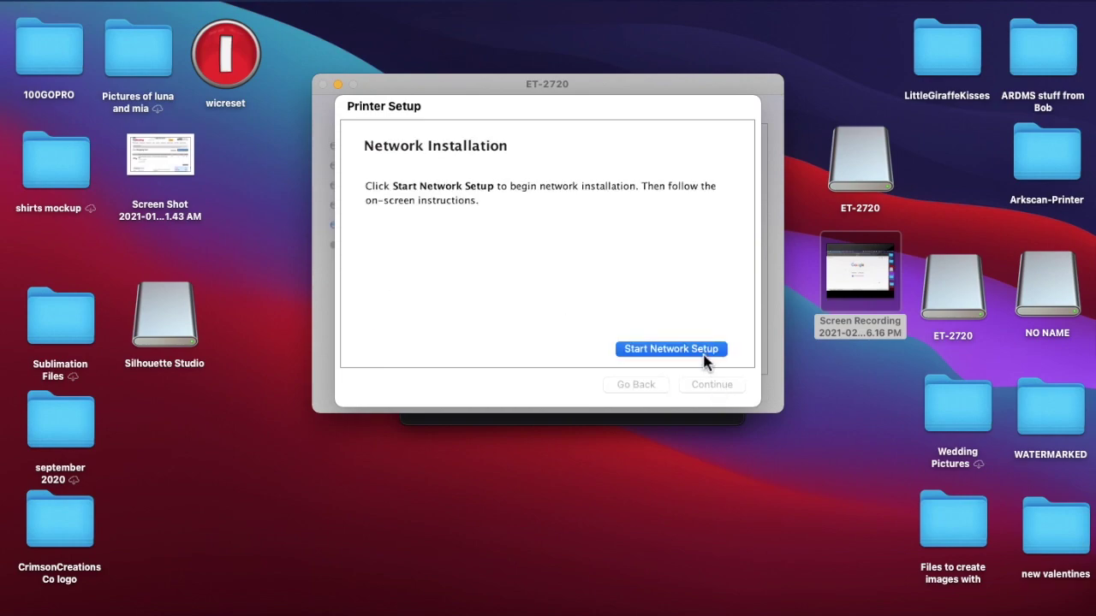
pyautogui.click(705, 351)
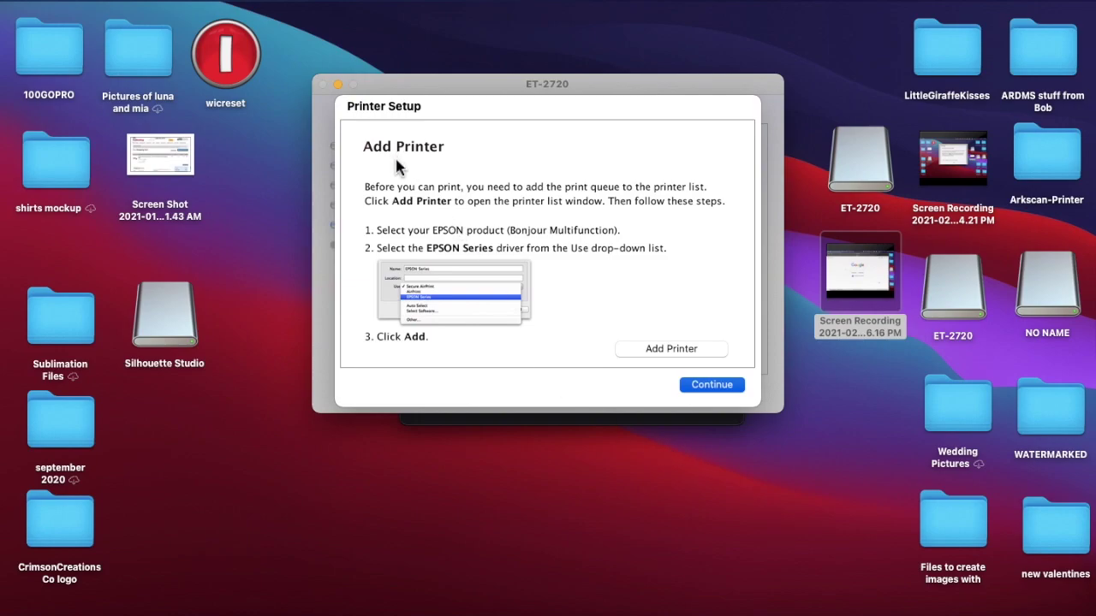
pyautogui.click(693, 351)
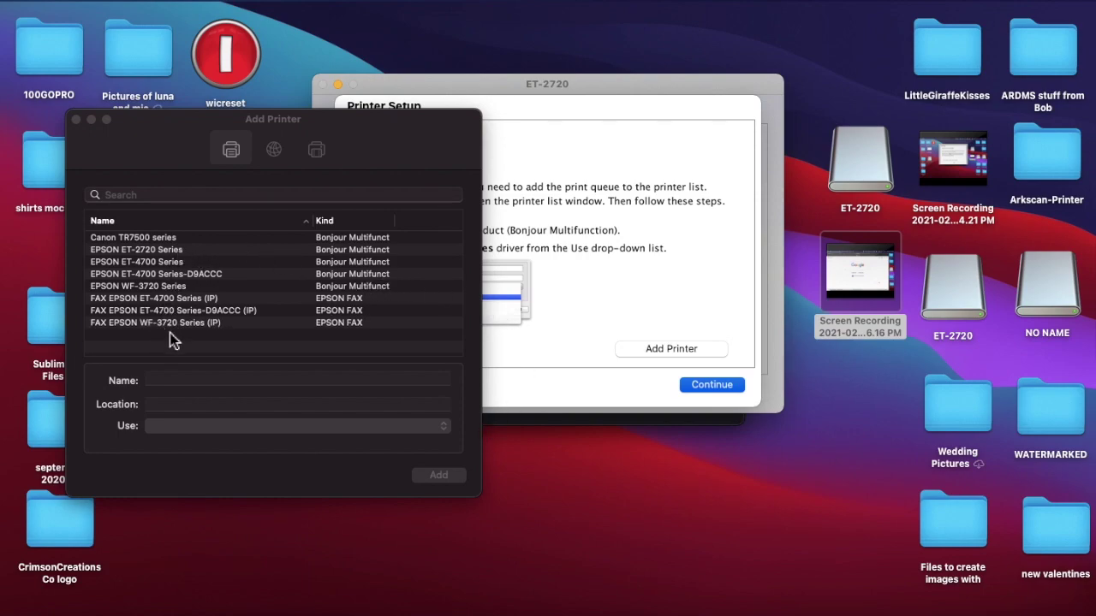
# - Add EPSON ET-2720 Series as a new printer using the EPSON ET-2720 Series driver
pyautogui.click(164, 251)
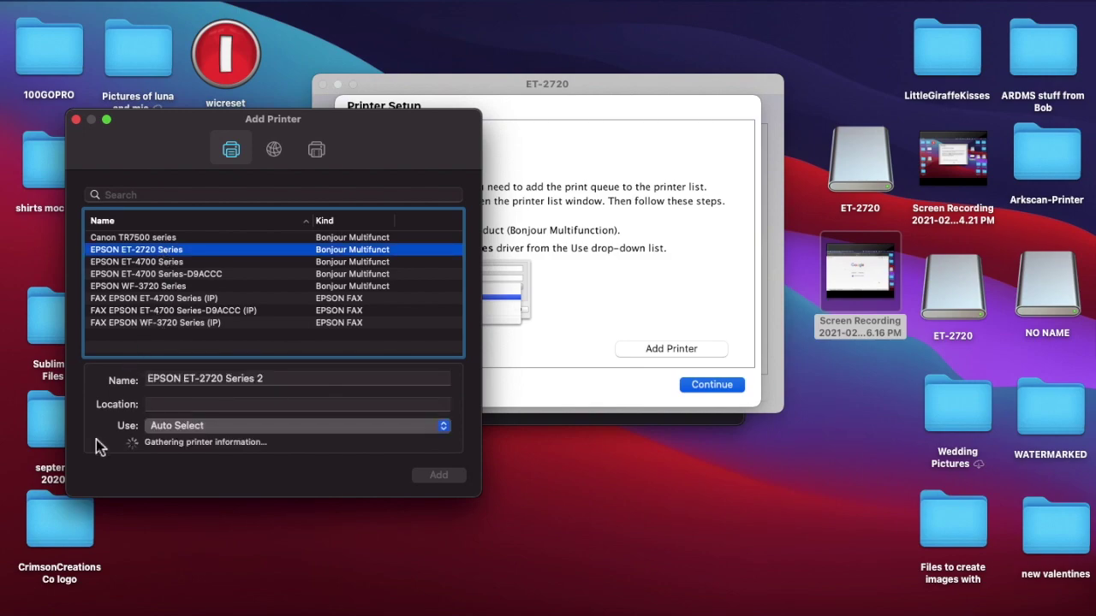
pyautogui.click(166, 433)
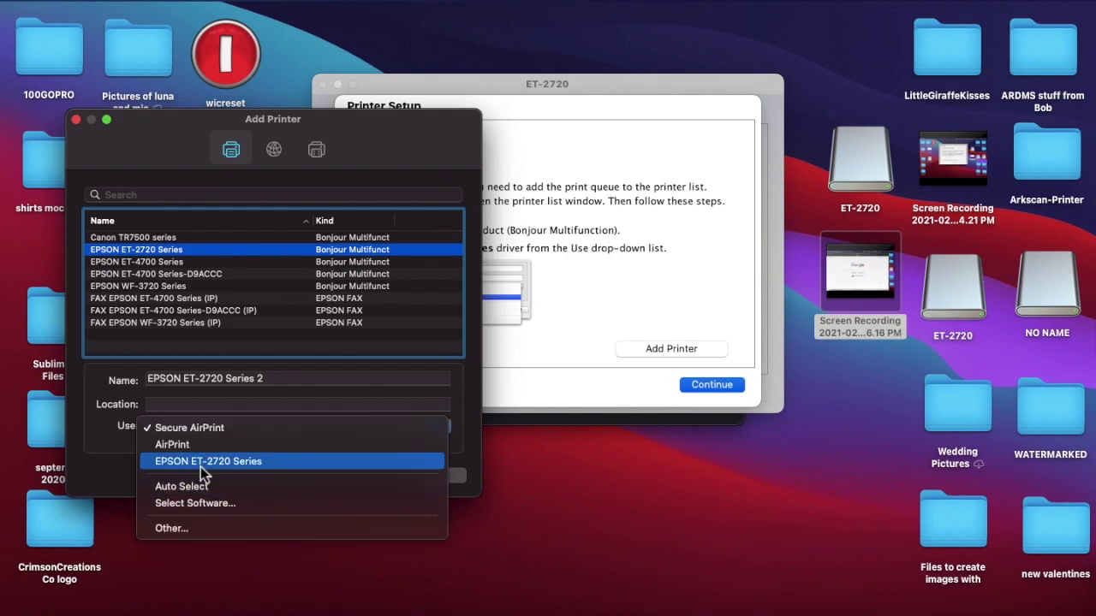
pyautogui.click(281, 464)
pyautogui.click(147, 434)
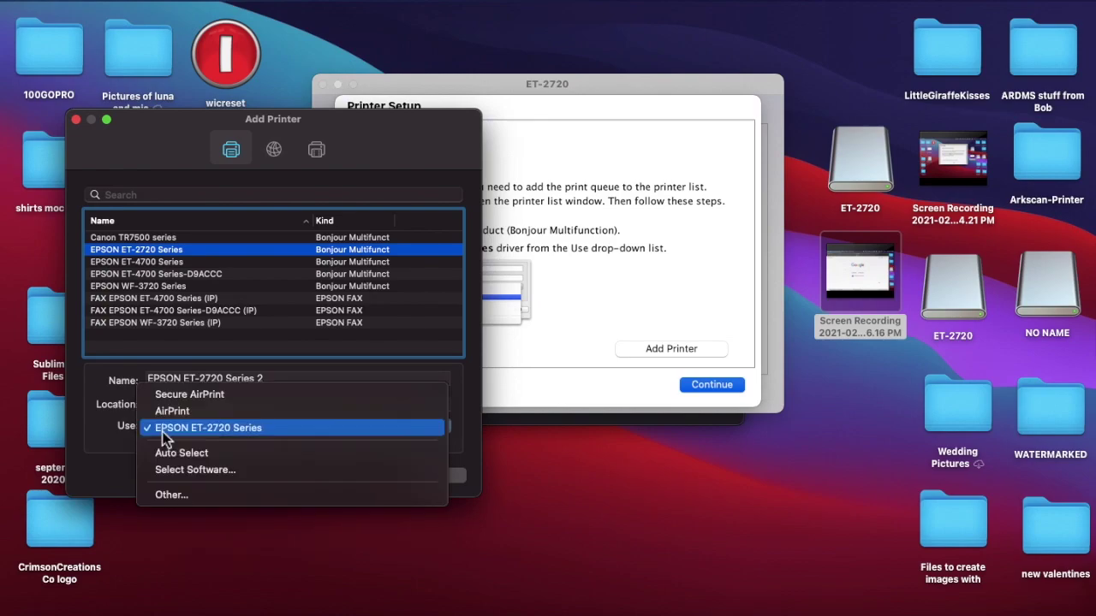
pyautogui.click(221, 429)
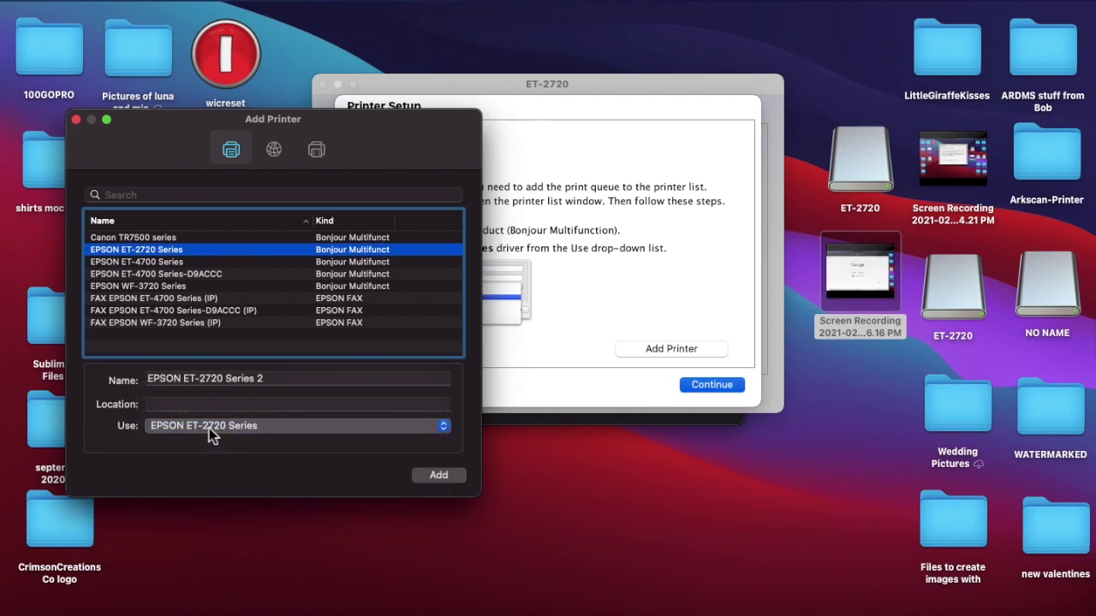
pyautogui.click(436, 476)
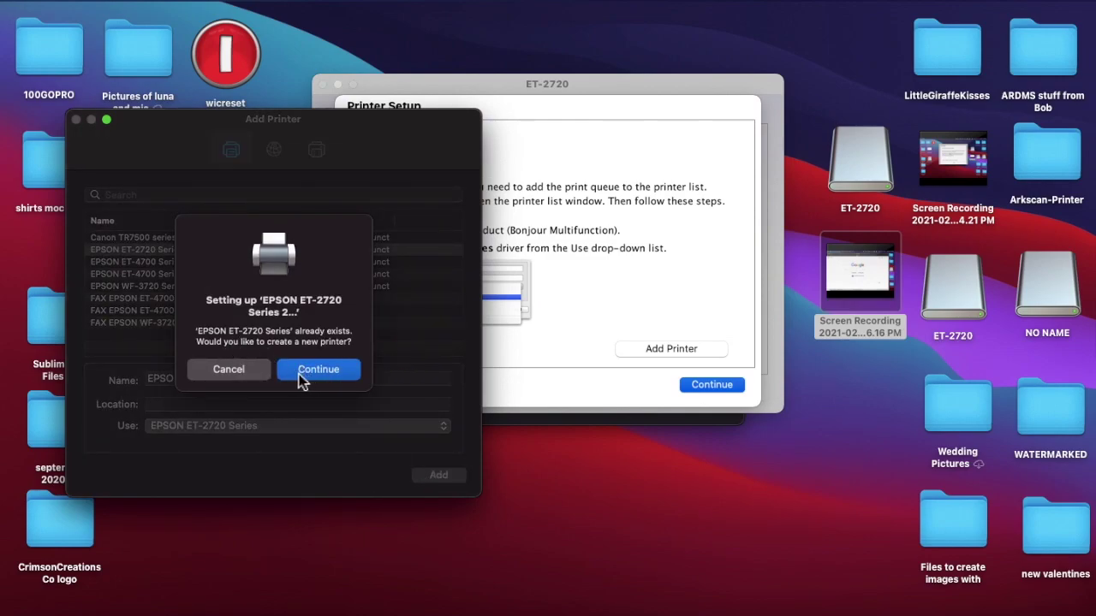
pyautogui.click(329, 377)
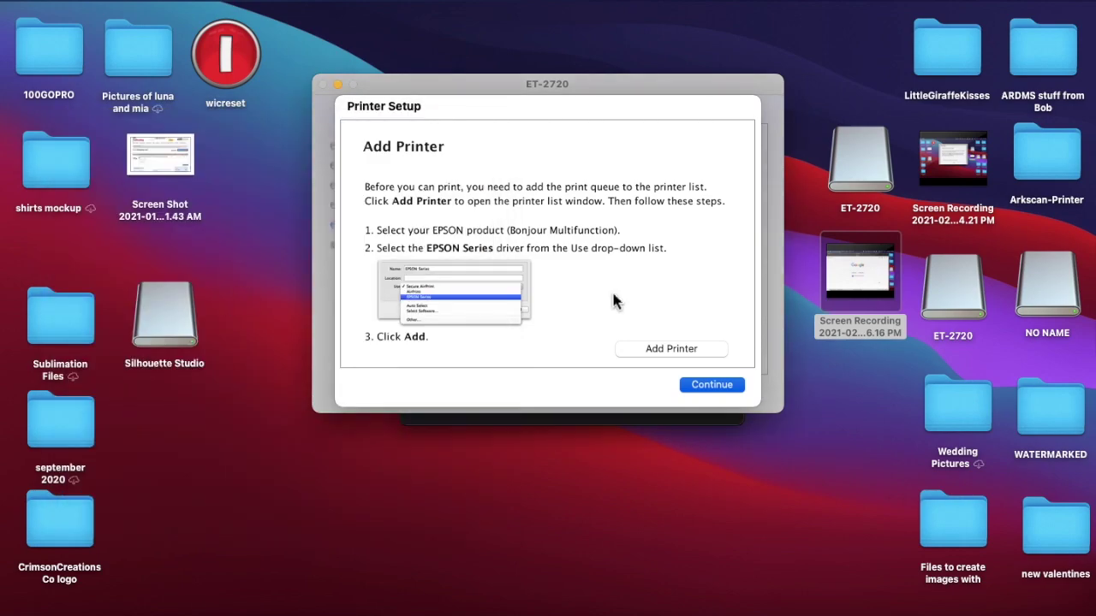
pyautogui.click(704, 390)
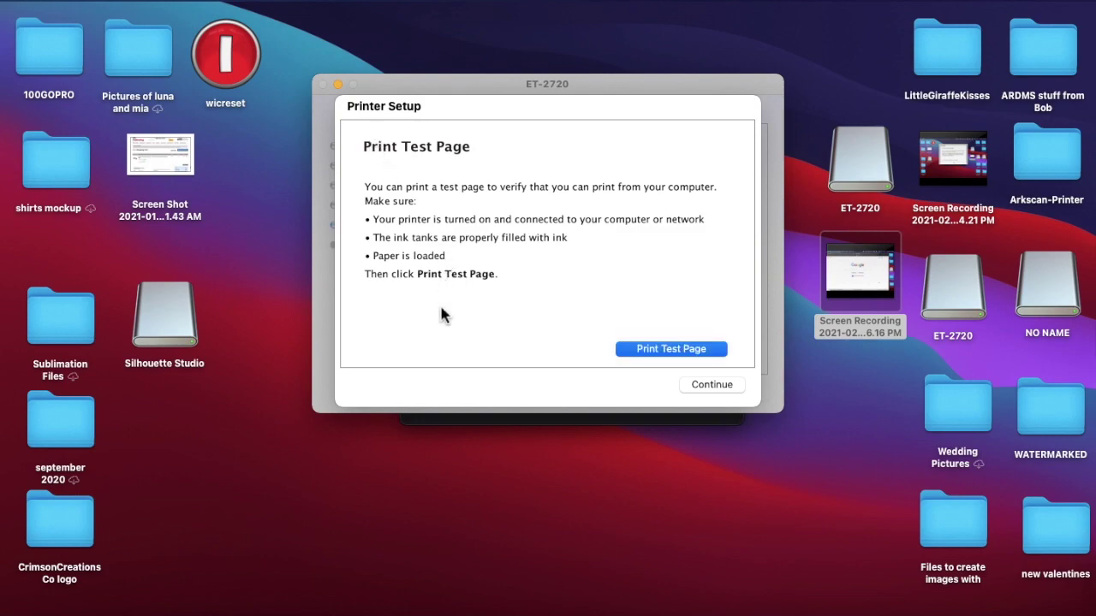
# - Skip the test page, Epson product registration and Epson Connect setup
pyautogui.click(711, 387)
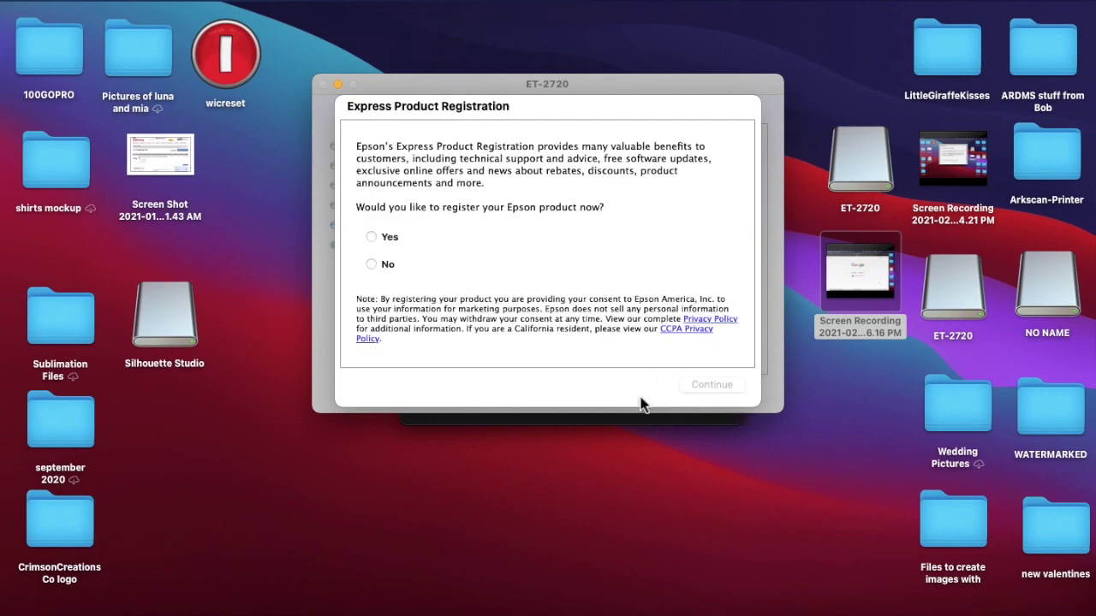
pyautogui.click(372, 266)
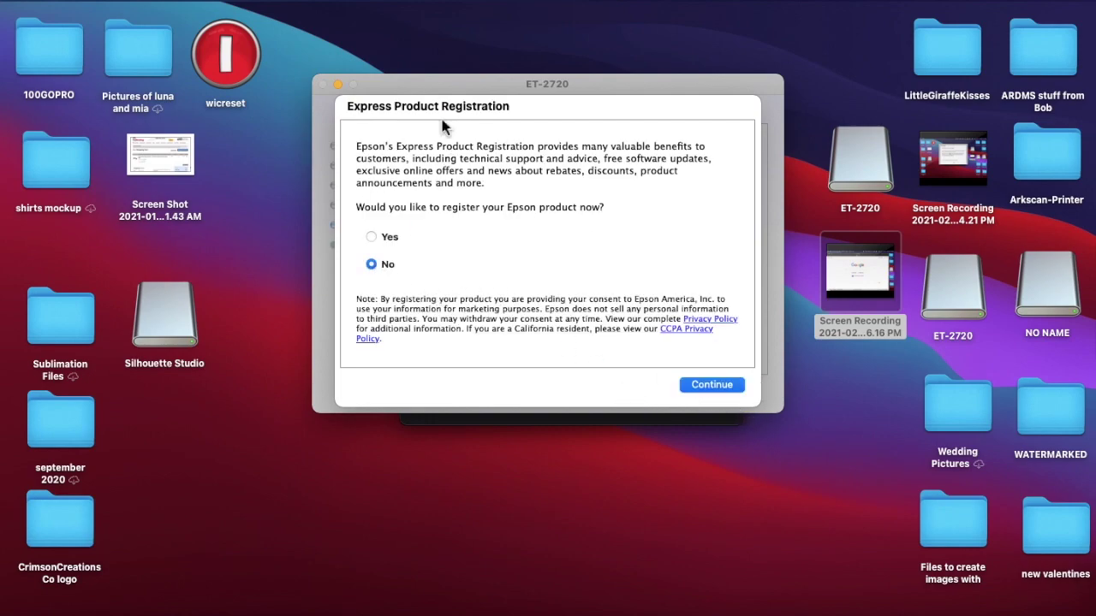
pyautogui.click(711, 383)
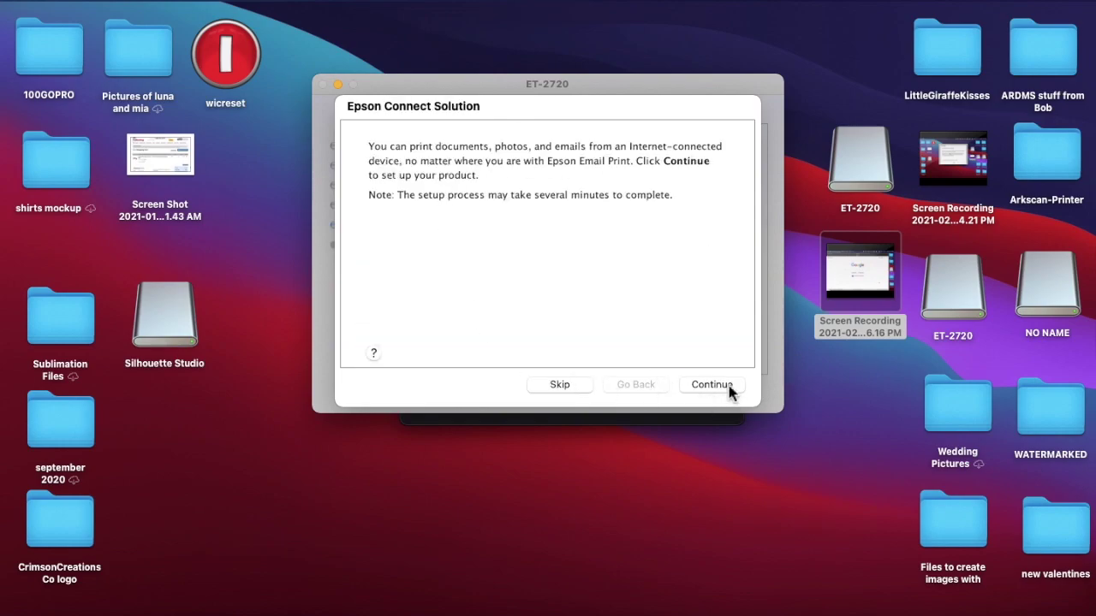
pyautogui.click(577, 386)
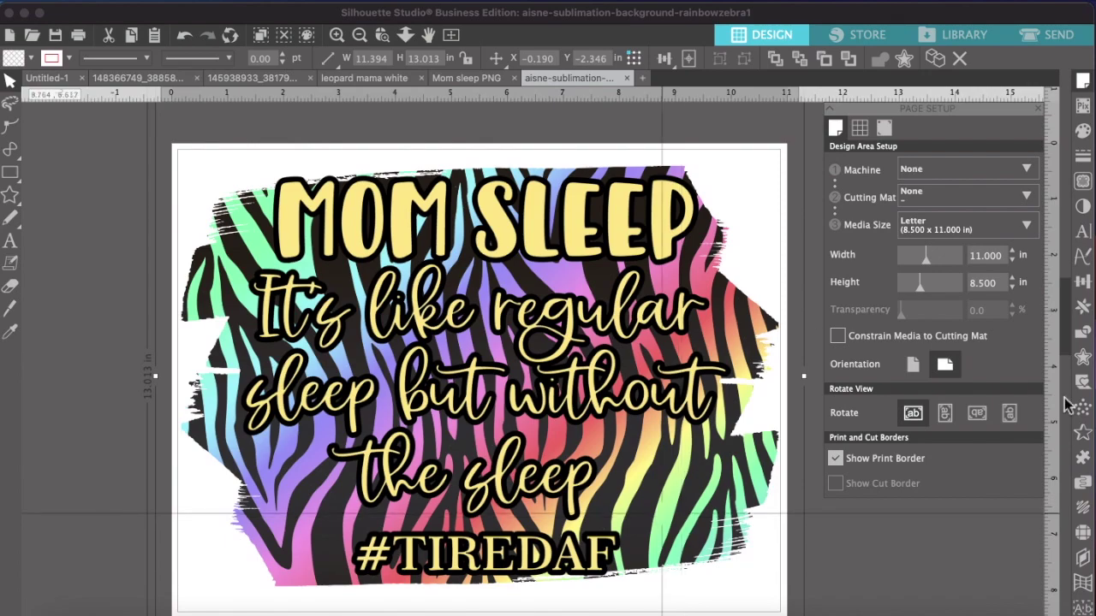
# - Focus Silhouette Studio's canvas and open Print Preview for the MOM SLEEP design
pyautogui.click(963, 561)
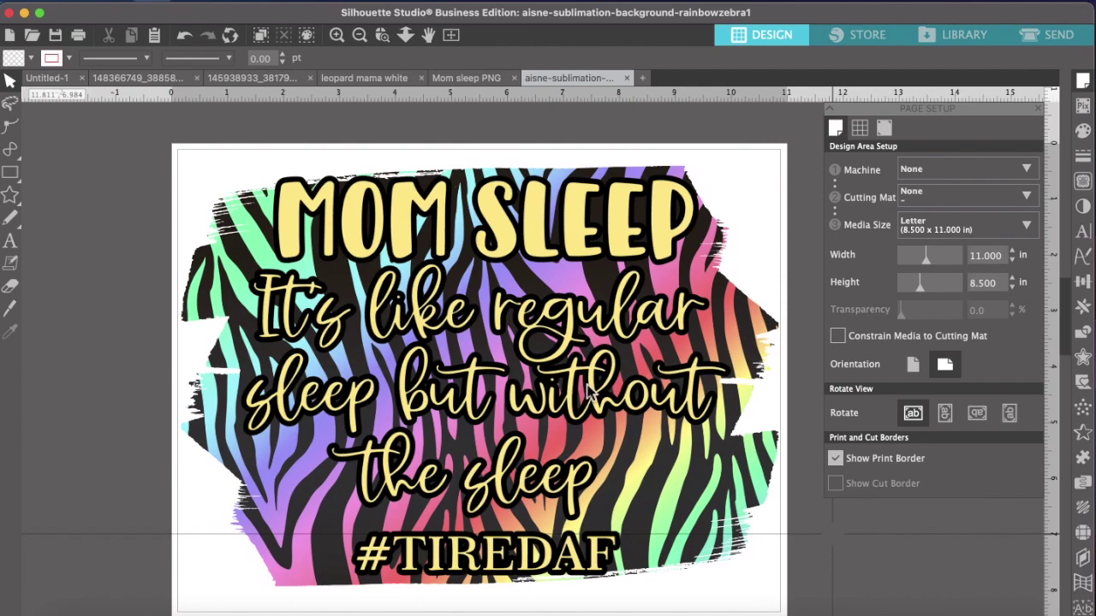
pyautogui.press('super+shift+p')
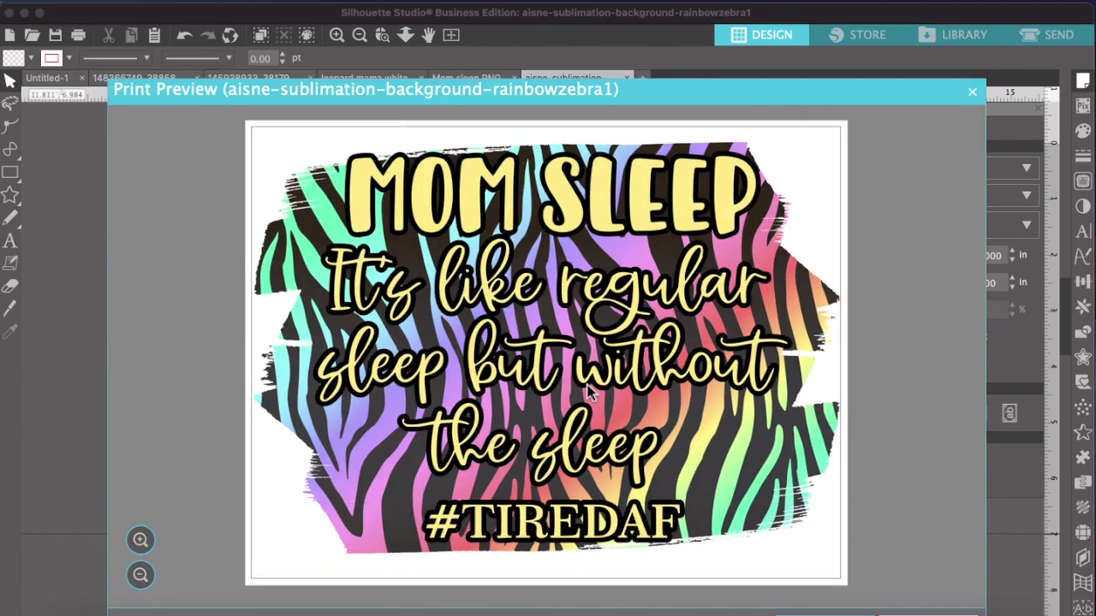
# - Print the MOM SLEEP design and choose EPSON ET-2720 Series 2 as the printer
pyautogui.click(785, 595)
pyautogui.click(514, 119)
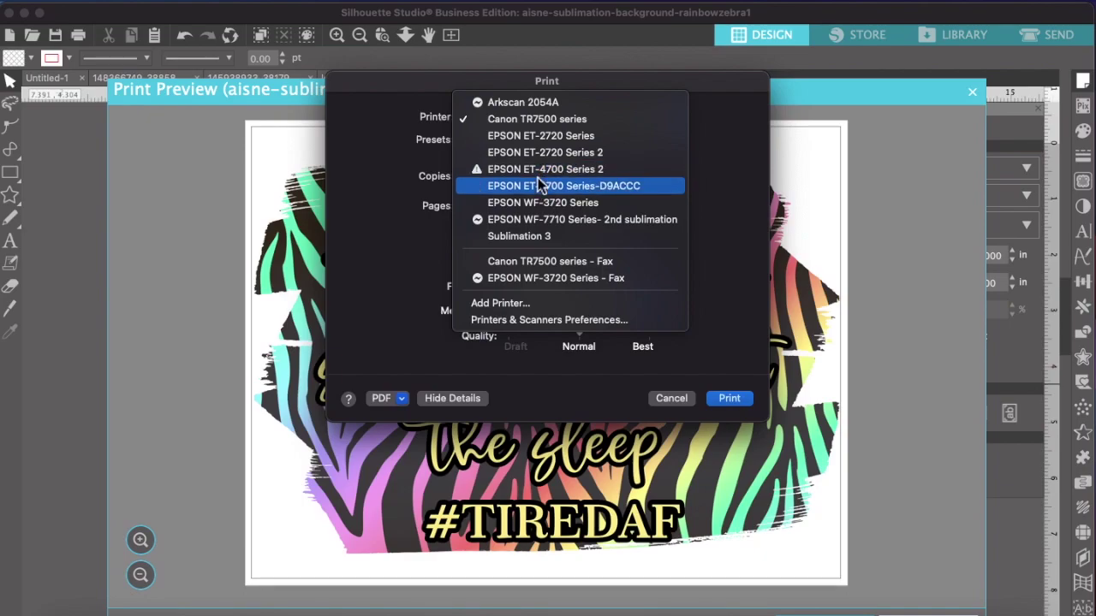
pyautogui.click(575, 152)
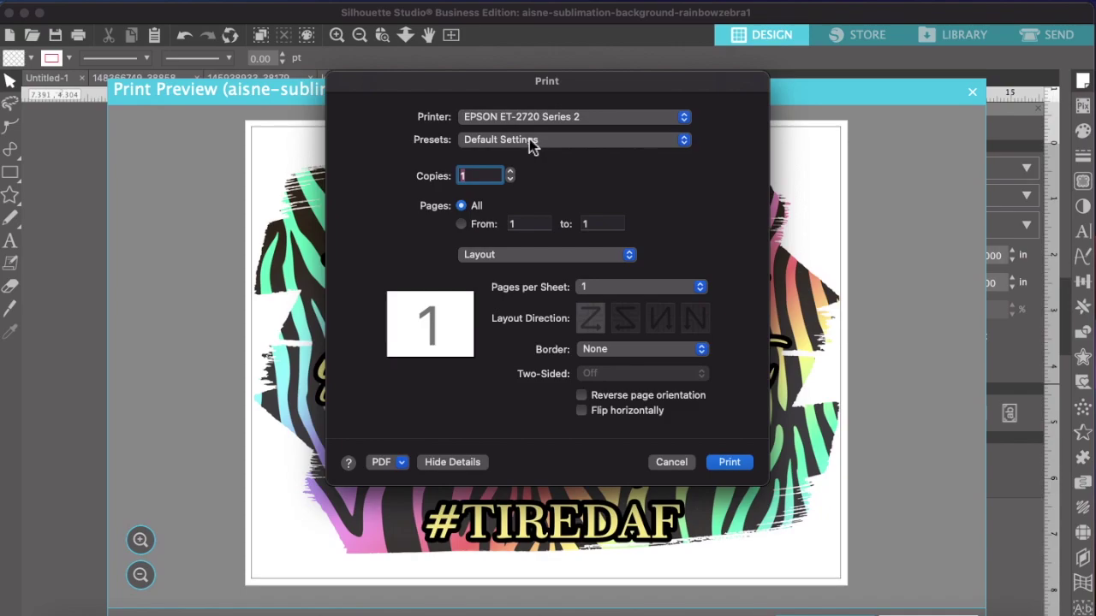
# - Step through the Color Matching, Paper Handling and Cover Page panes for the Epson printer
pyautogui.click(501, 259)
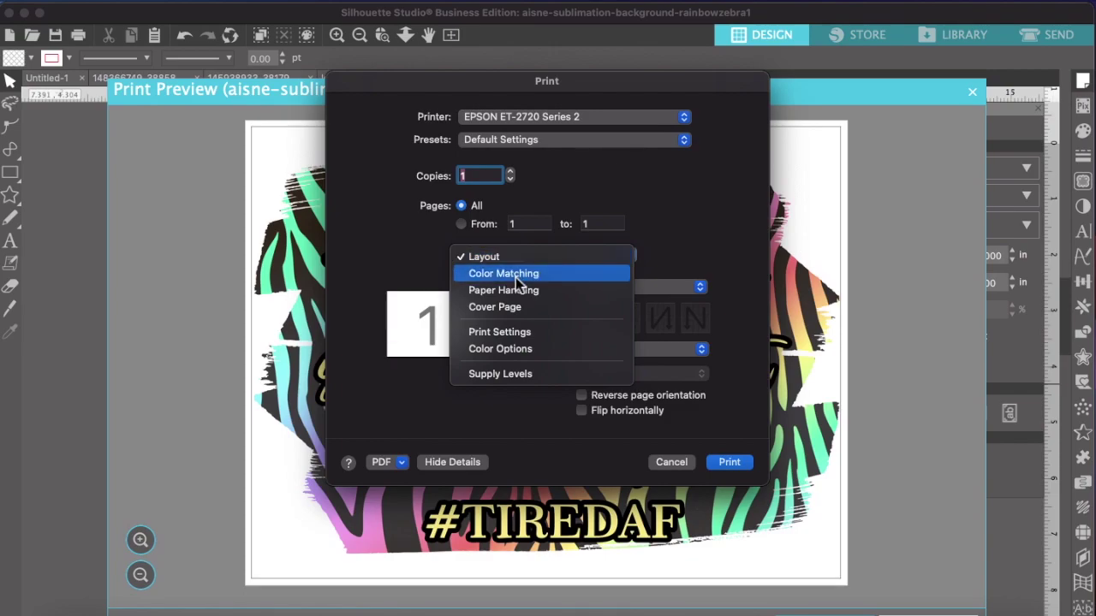
pyautogui.click(516, 276)
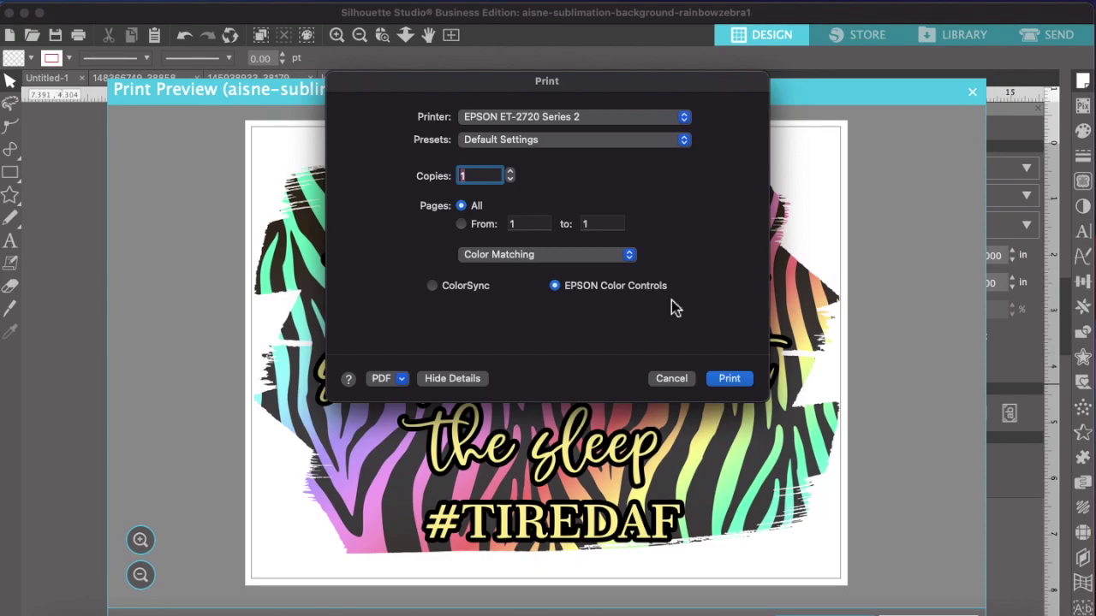
pyautogui.click(543, 257)
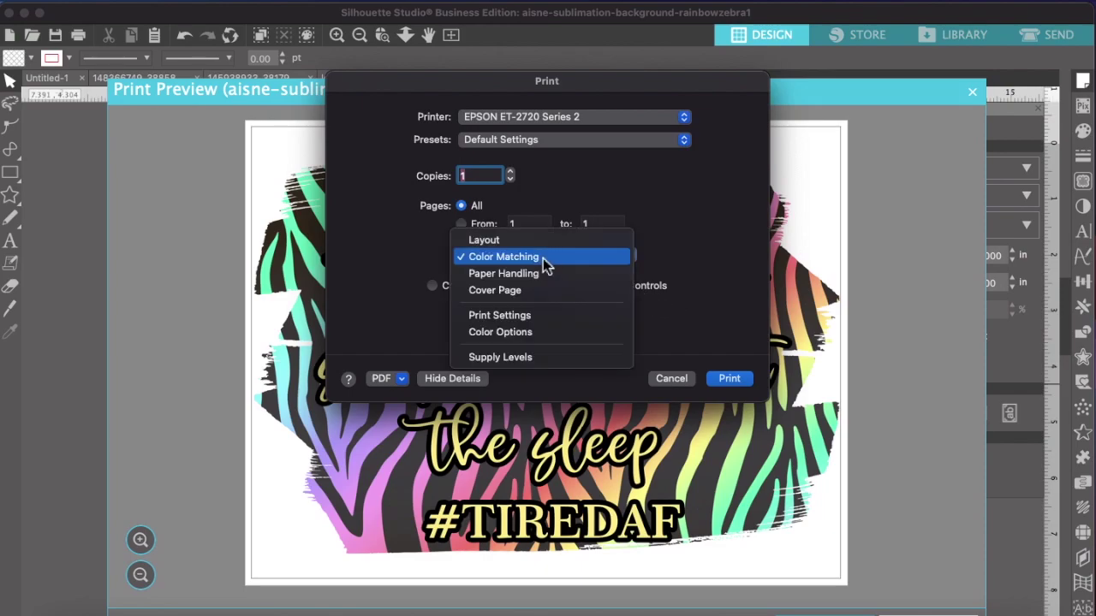
pyautogui.click(540, 273)
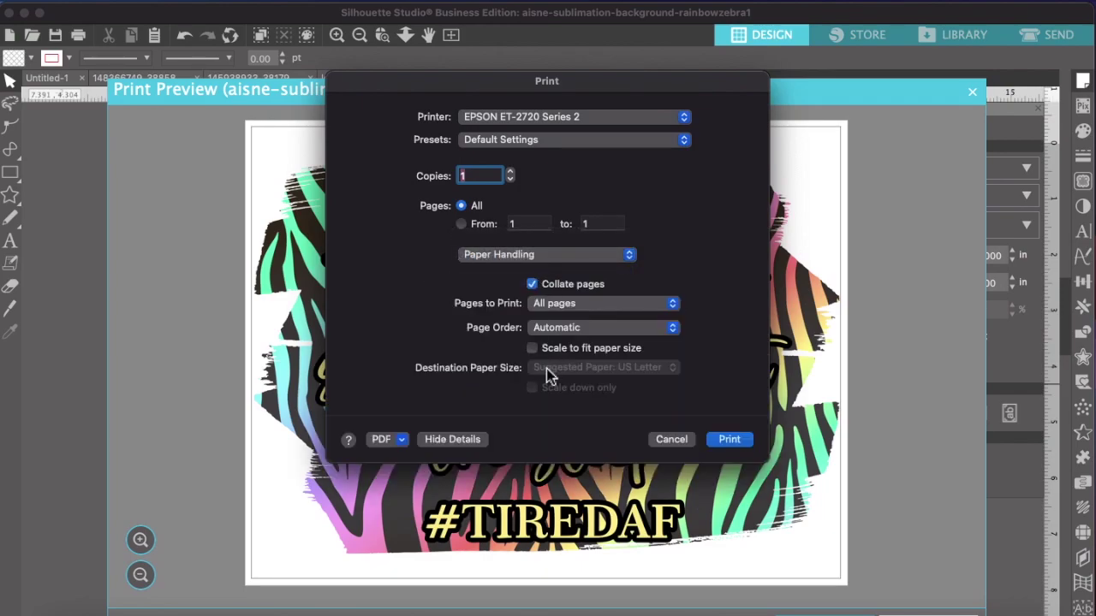
pyautogui.click(554, 254)
pyautogui.click(534, 273)
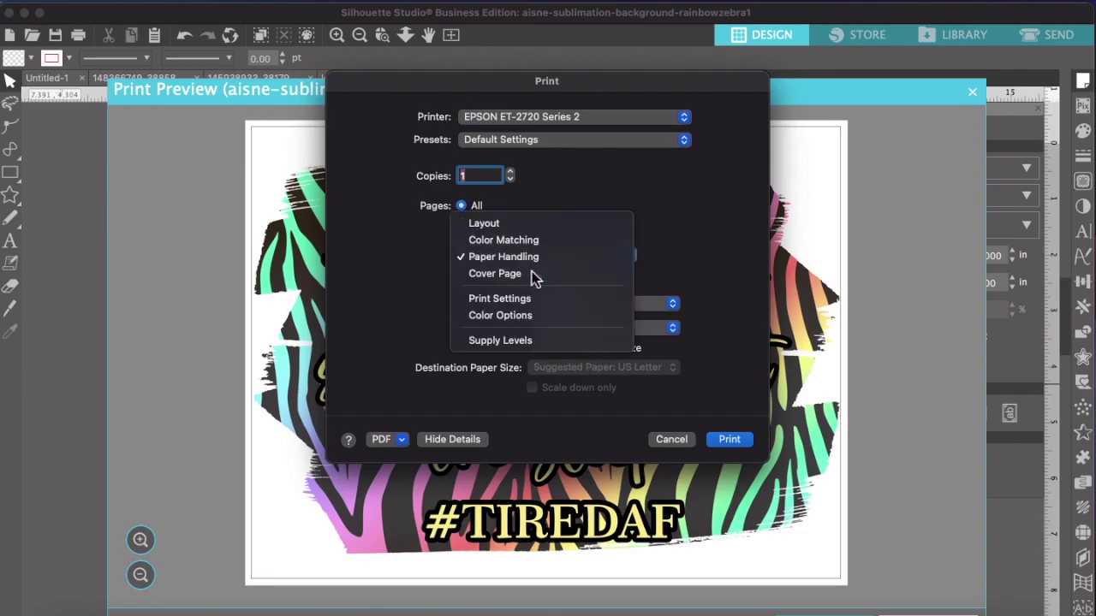
pyautogui.click(530, 256)
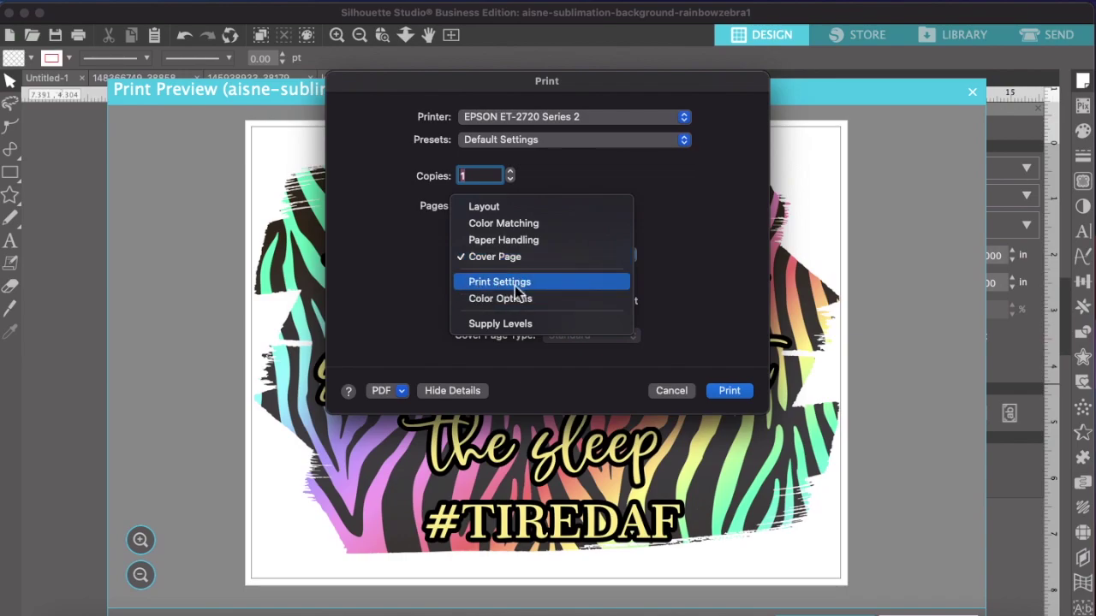
# - In the Print Settings pane, set Media Type to Presentation Paper Matte
pyautogui.click(518, 286)
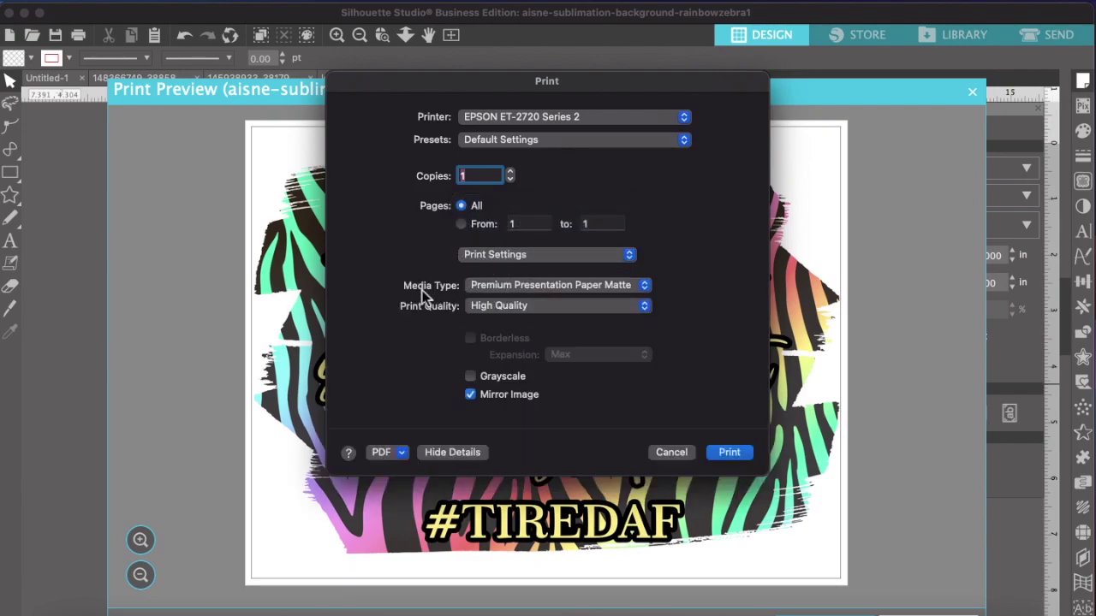
pyautogui.click(487, 289)
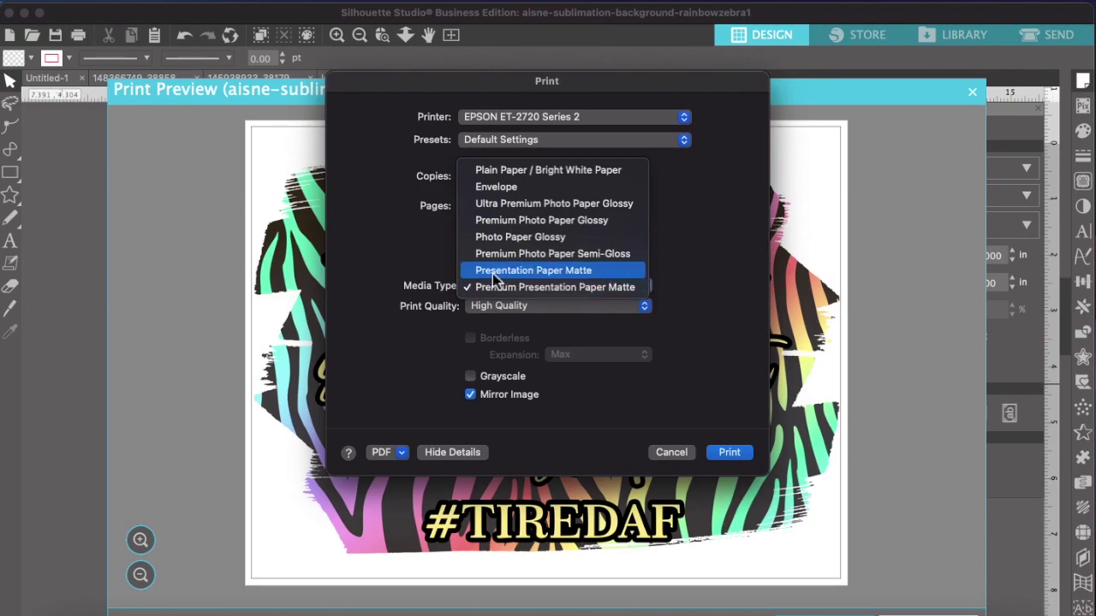
pyautogui.click(492, 272)
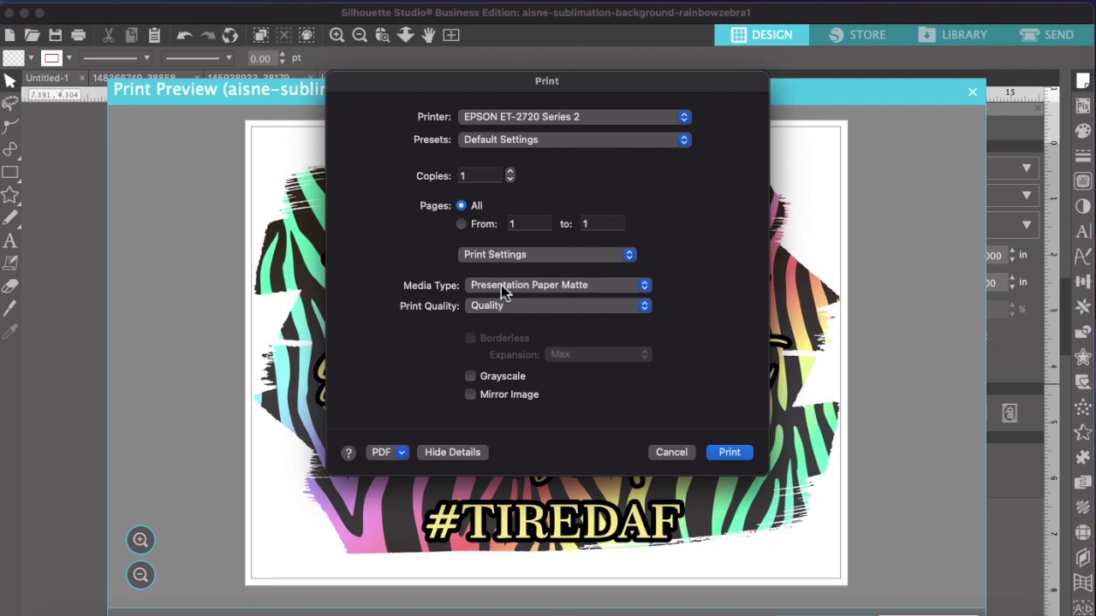
pyautogui.click(505, 289)
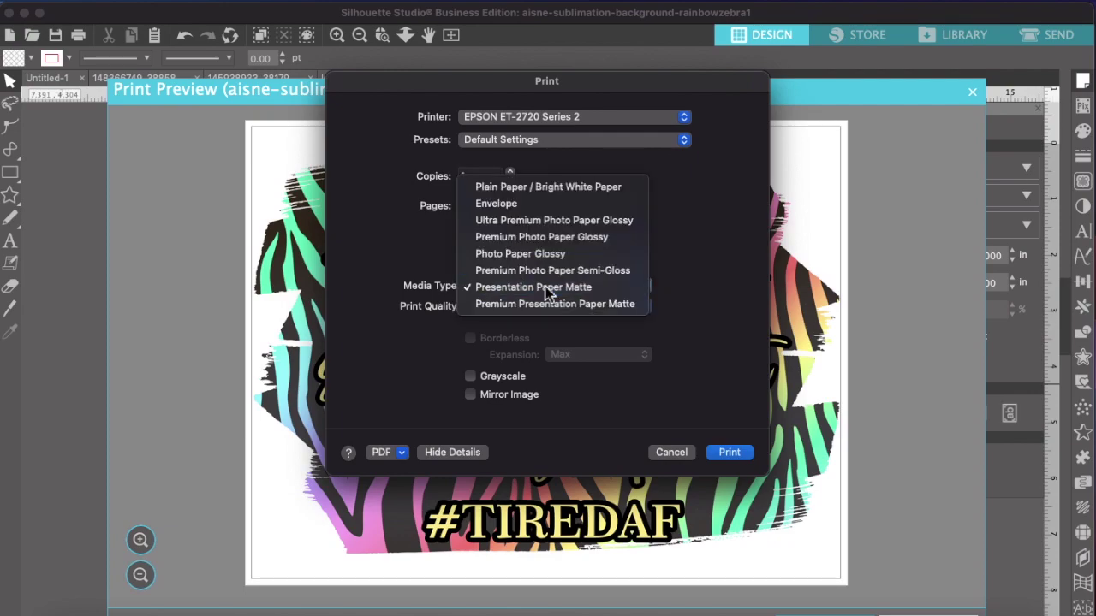
# - Keep Presentation Paper Matte and set print quality to High Quality, with Mirror Image on
pyautogui.click(548, 289)
pyautogui.click(503, 308)
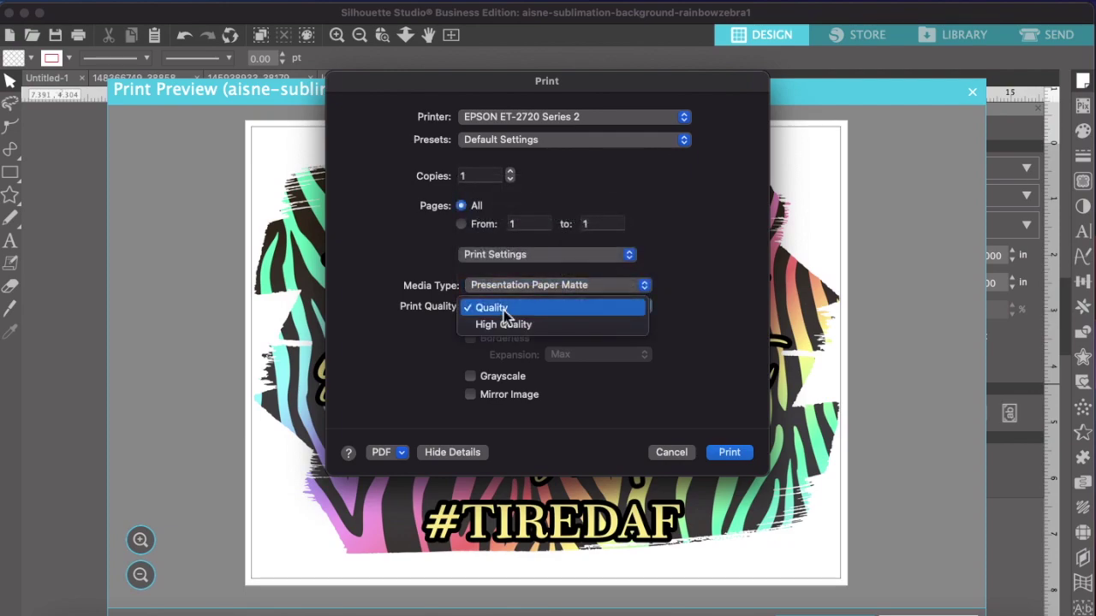
pyautogui.click(505, 326)
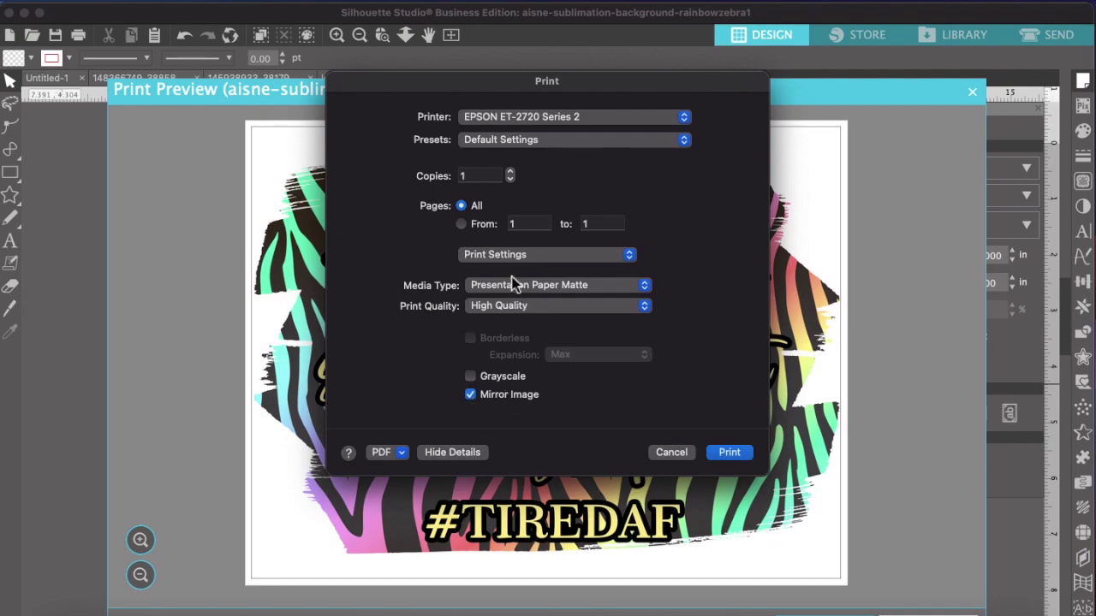
pyautogui.click(507, 254)
pyautogui.click(407, 313)
# - Set advanced Color Options mode to Adobe RGB with gamma 2.2, then view Supply Levels
pyautogui.click(548, 255)
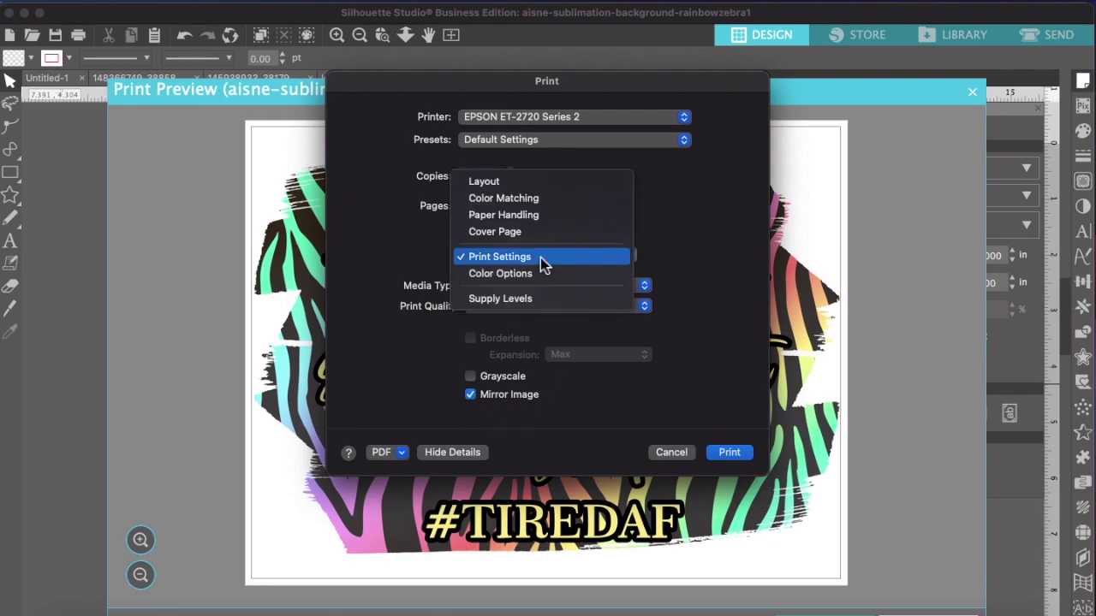
pyautogui.click(537, 274)
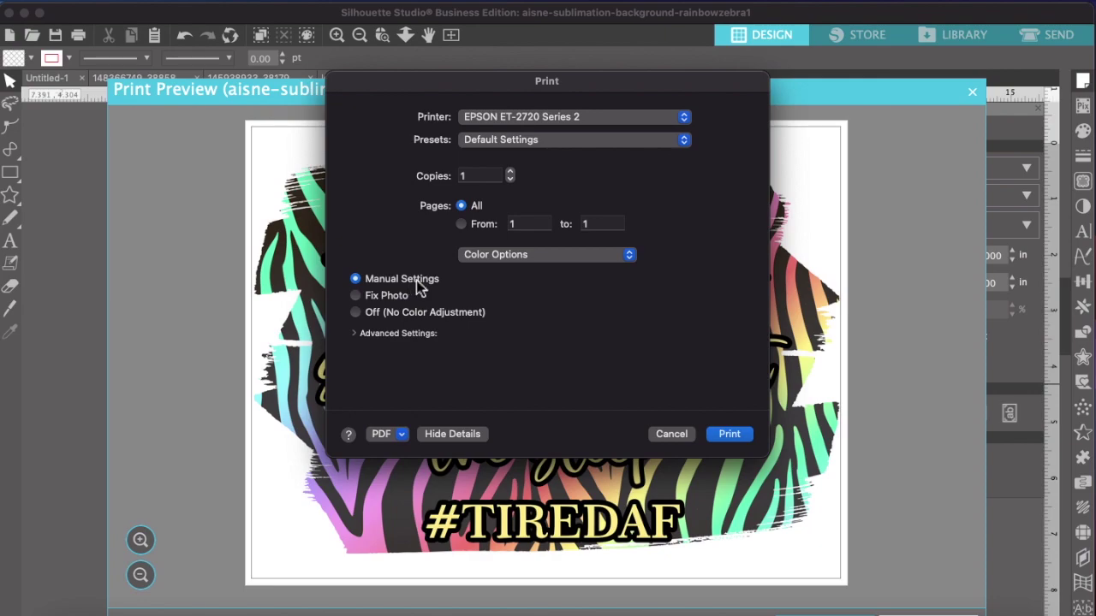
pyautogui.click(354, 336)
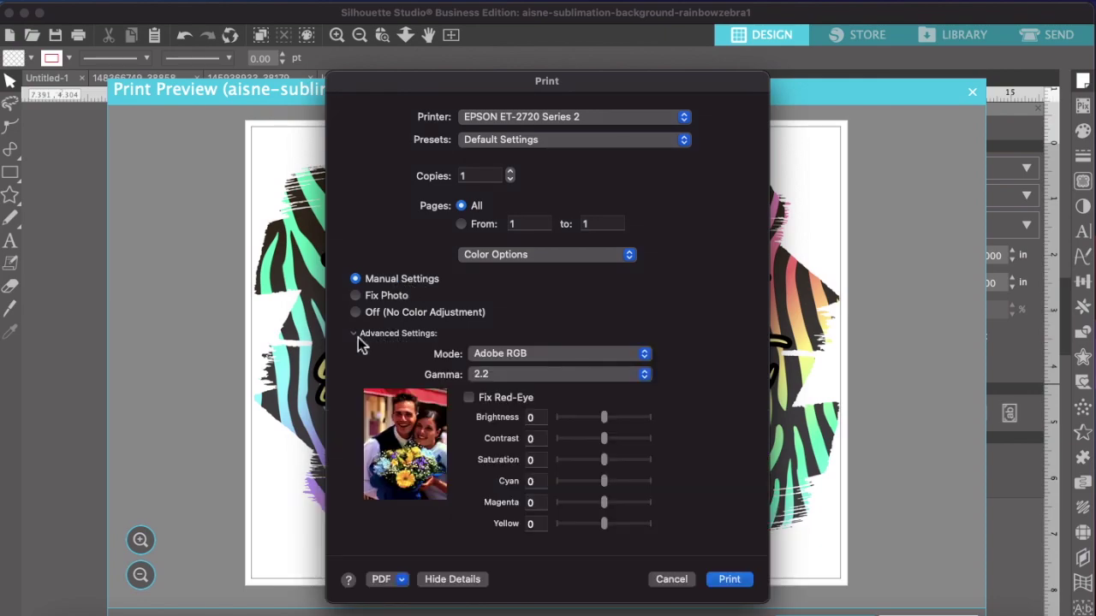
pyautogui.click(510, 352)
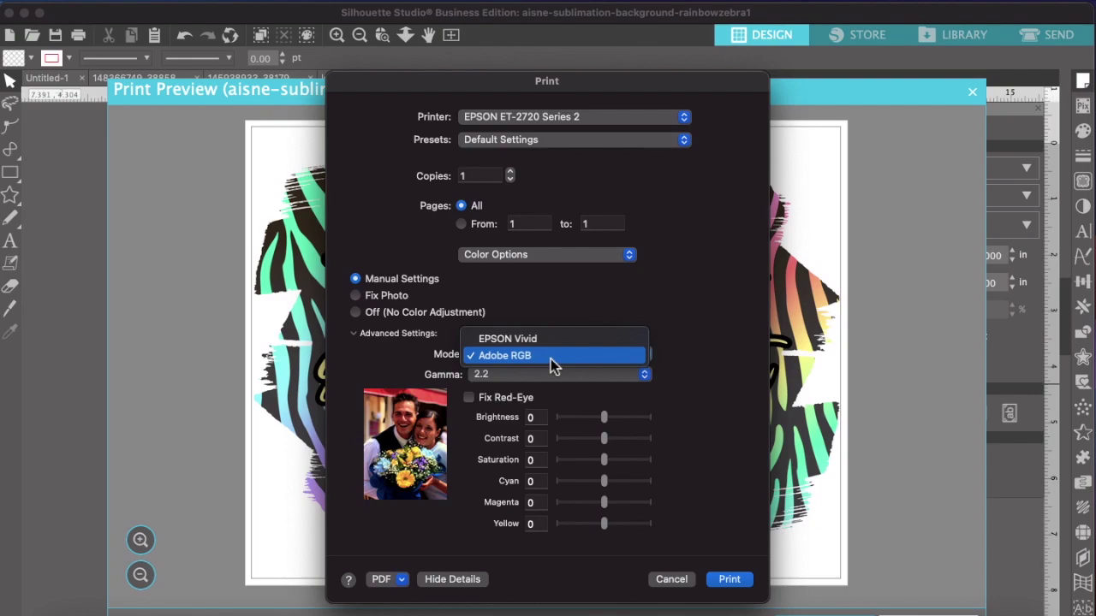
pyautogui.click(550, 358)
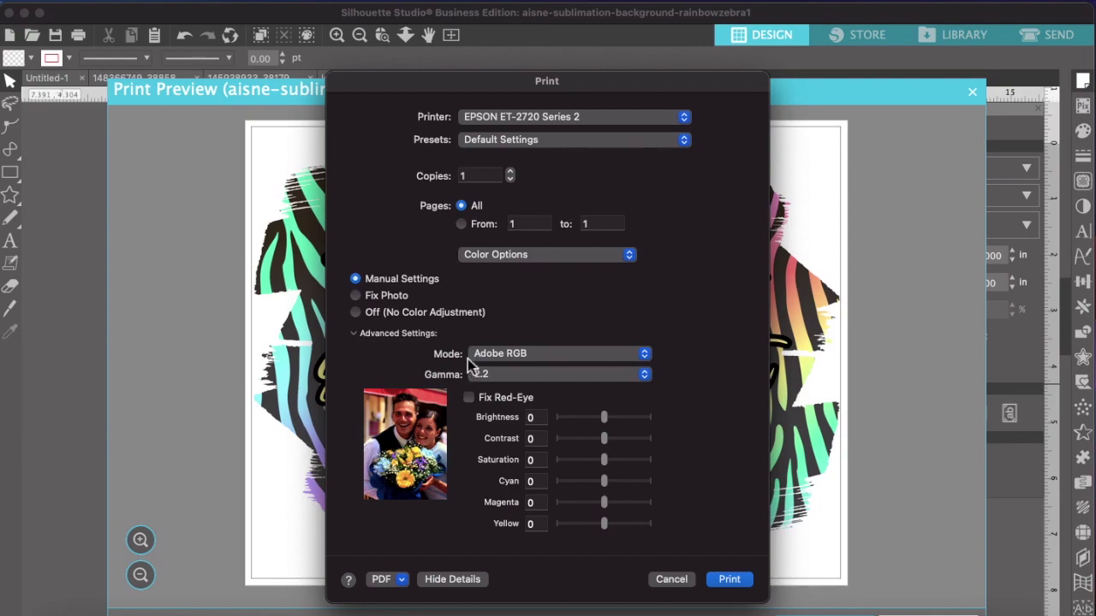
pyautogui.click(516, 256)
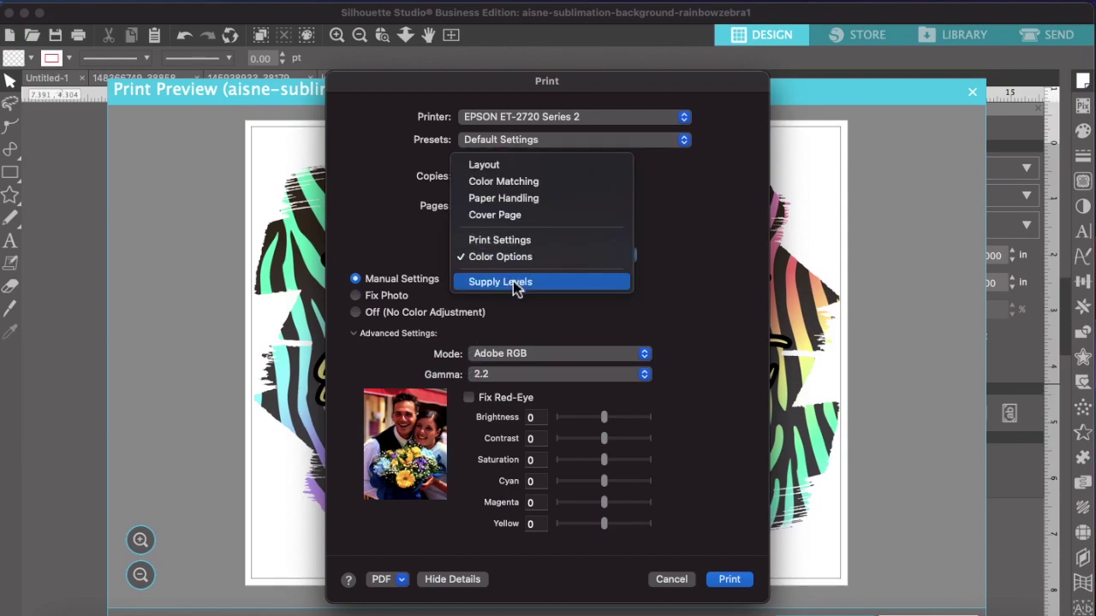
pyautogui.click(514, 283)
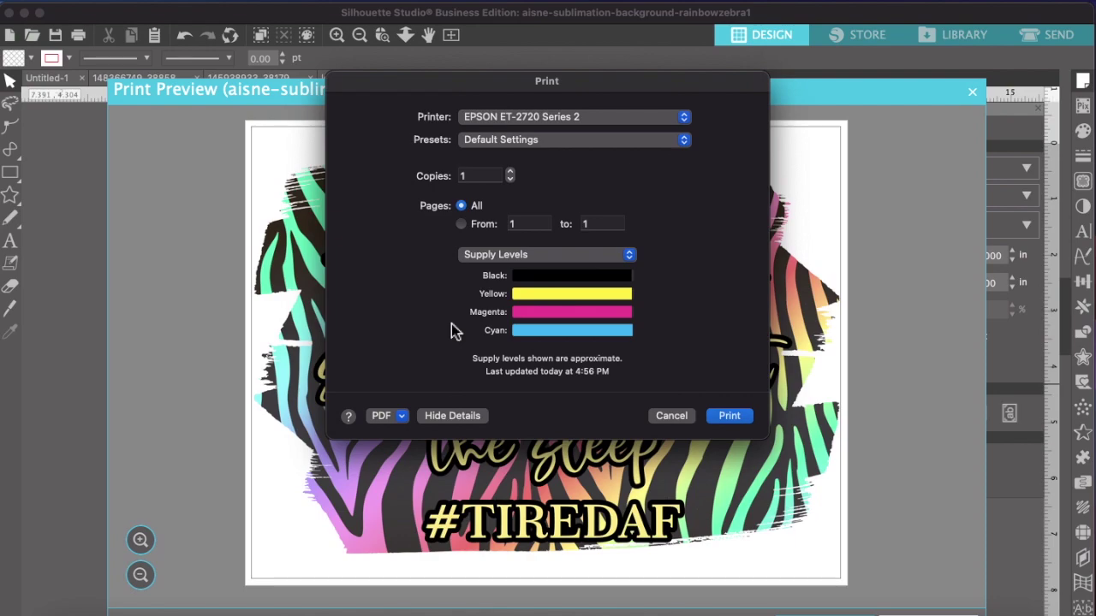
# - After checking ink levels, switch through Color Options back to the Print Settings pane
pyautogui.click(495, 255)
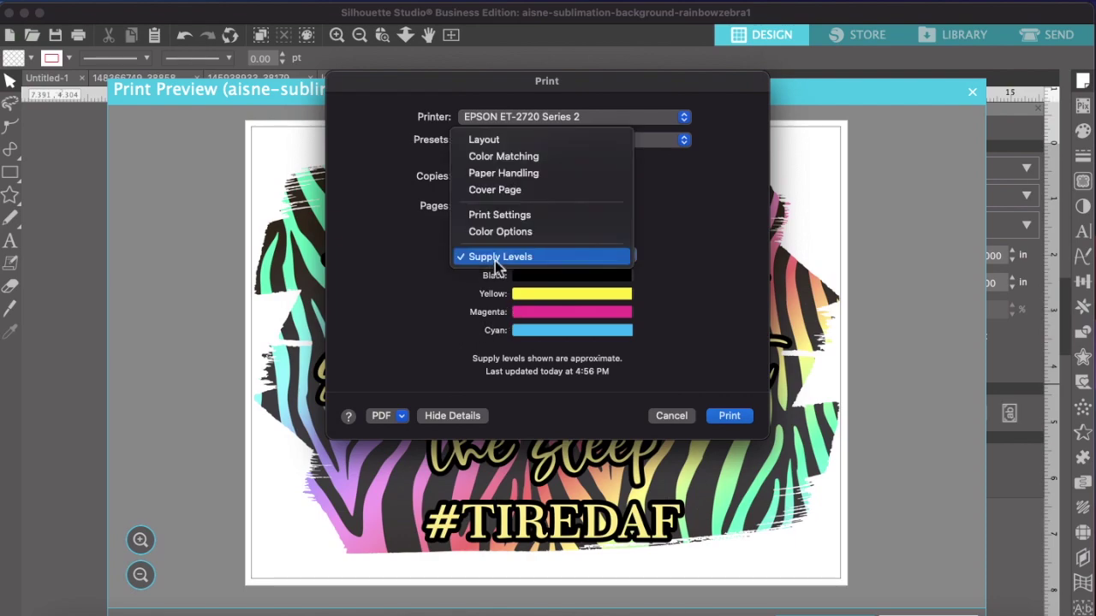
pyautogui.click(502, 232)
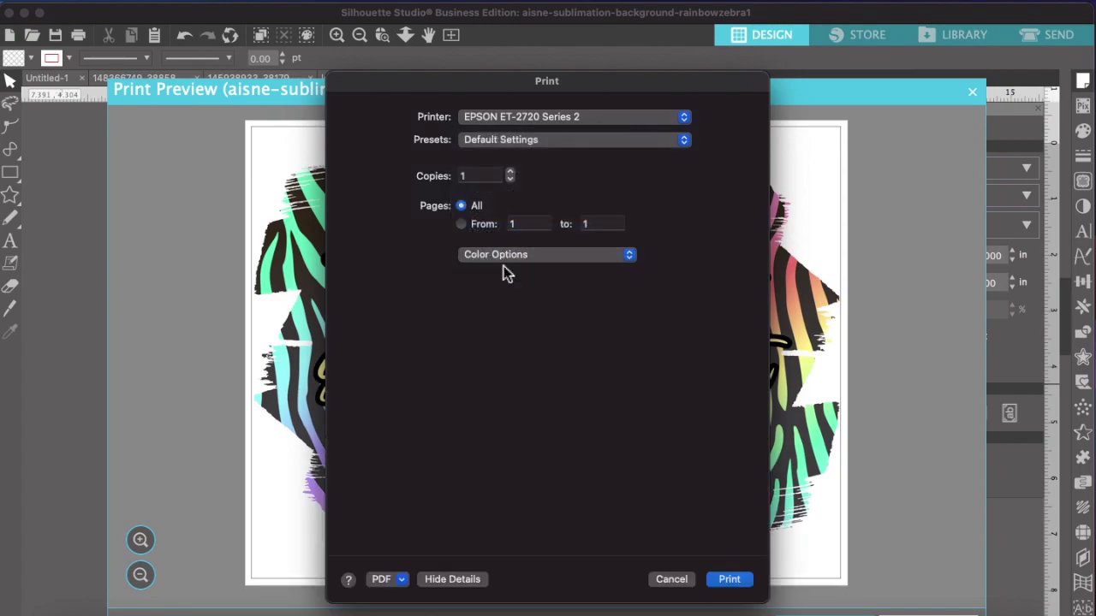
pyautogui.click(502, 255)
pyautogui.click(509, 238)
pyautogui.click(496, 257)
pyautogui.click(495, 268)
pyautogui.click(499, 257)
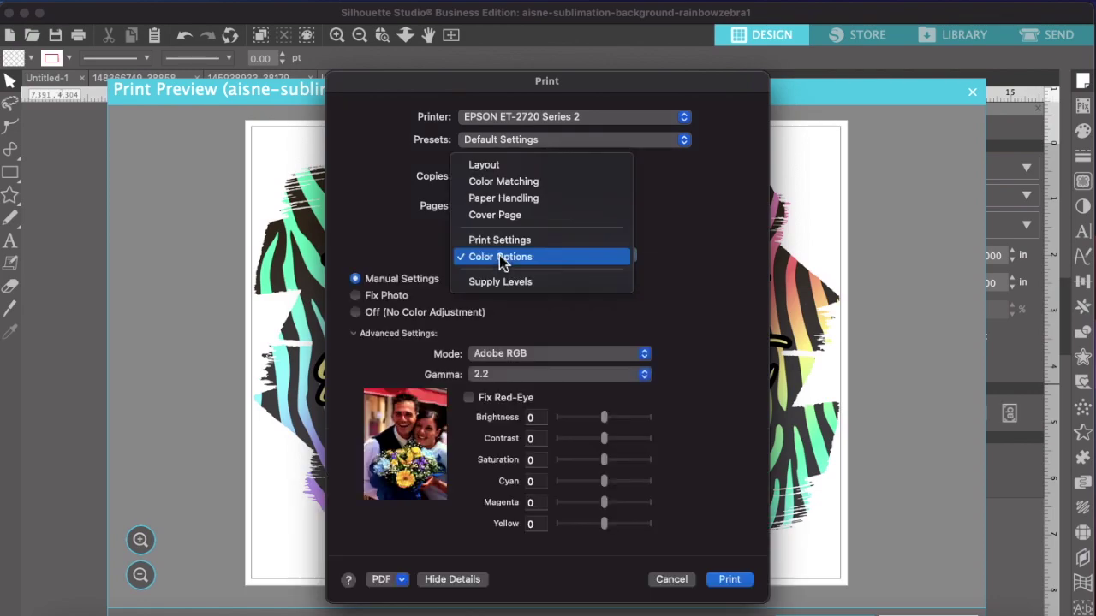
pyautogui.click(502, 245)
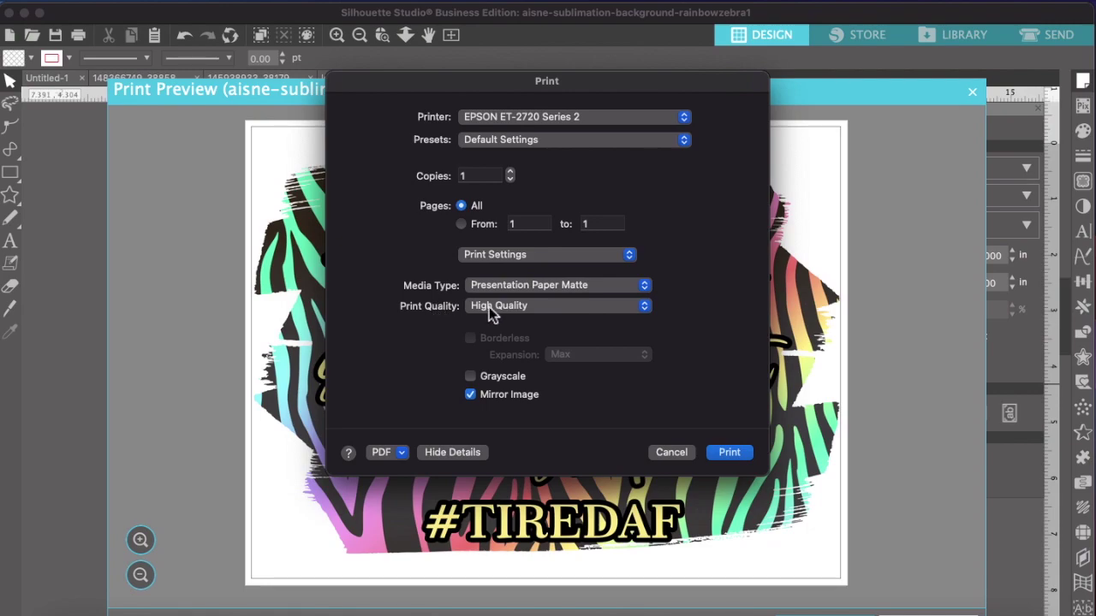
# - Switch to the Color Options pane to confirm Manual Settings, Adobe RGB and gamma 2.2
pyautogui.click(493, 256)
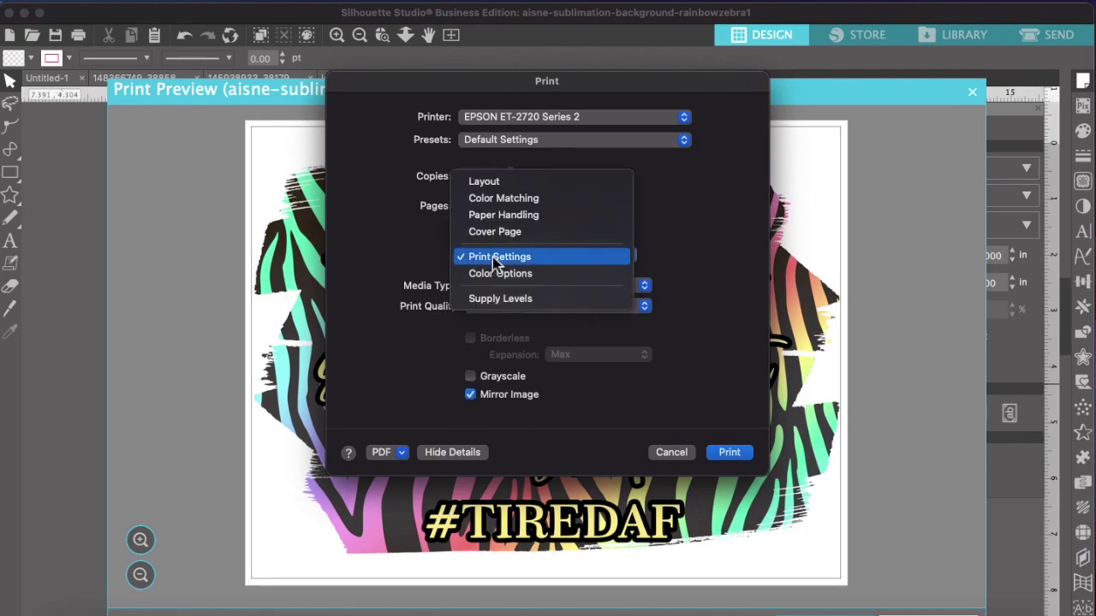
pyautogui.click(492, 273)
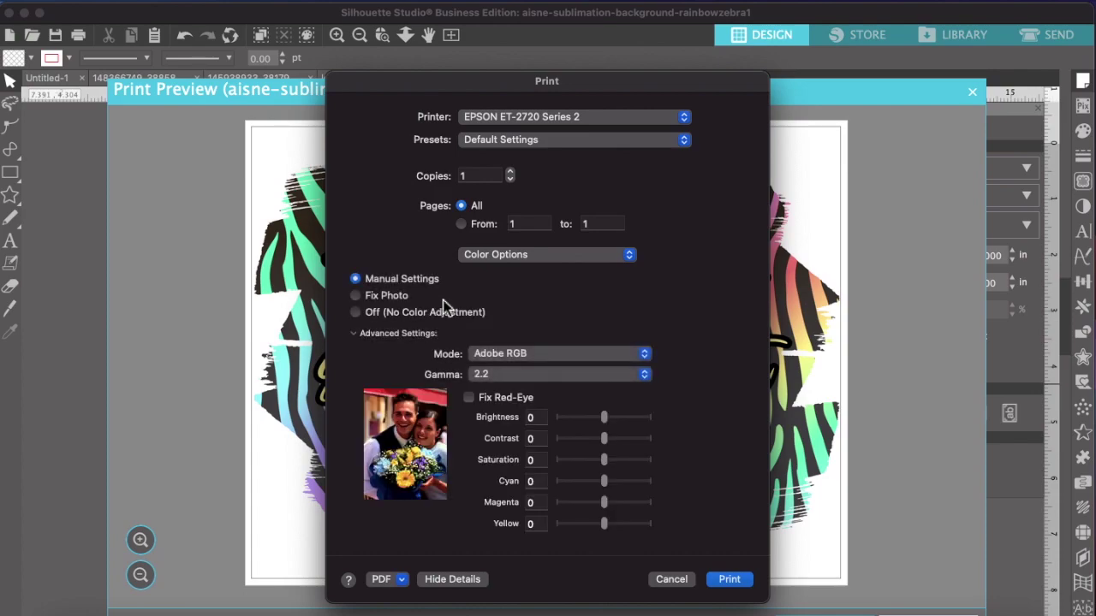